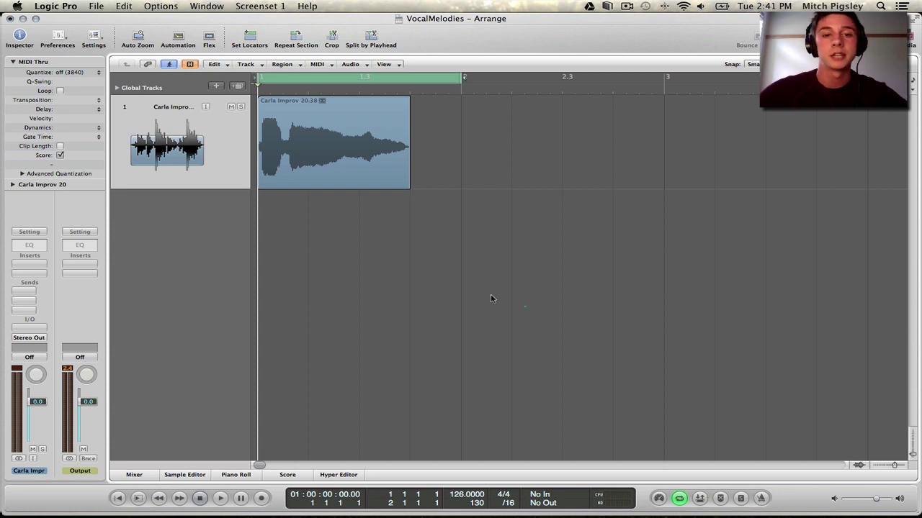
Select the Carla Improv 20.38 vocal region and play it back once.
{"action": "left_click", "coordinate": [328, 142]}
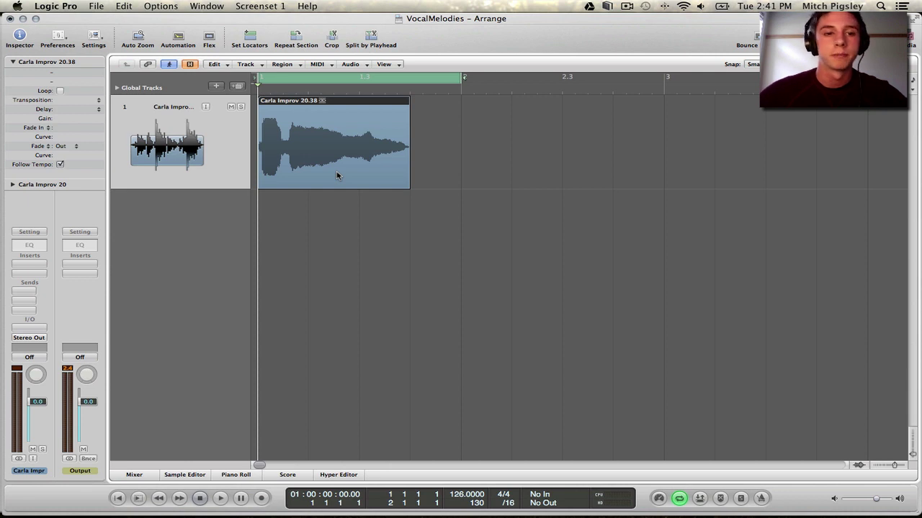
{"action": "key", "text": "space"}
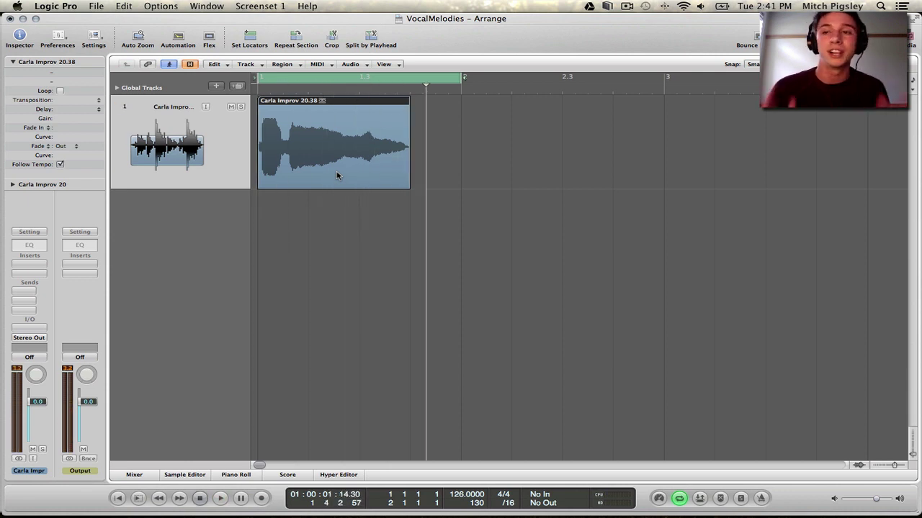
{"action": "left_click", "coordinate": [595, 169]}
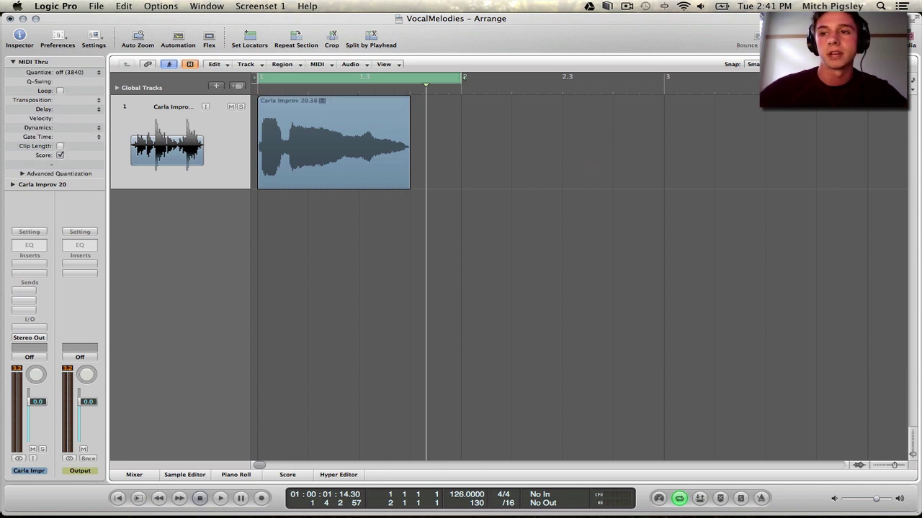
{"action": "left_click", "coordinate": [334, 163]}
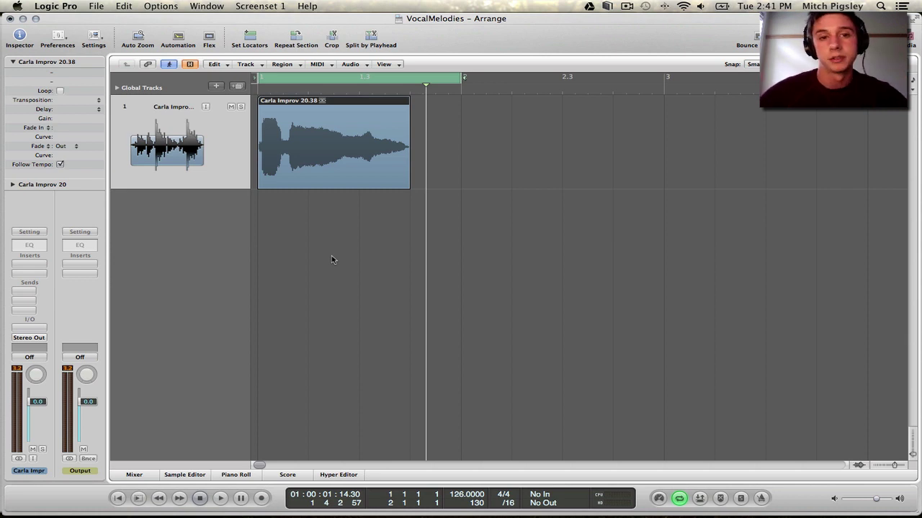
Cut the vocal region with the Scissors tool at each syllable boundary.
{"action": "key", "text": "Escape"}
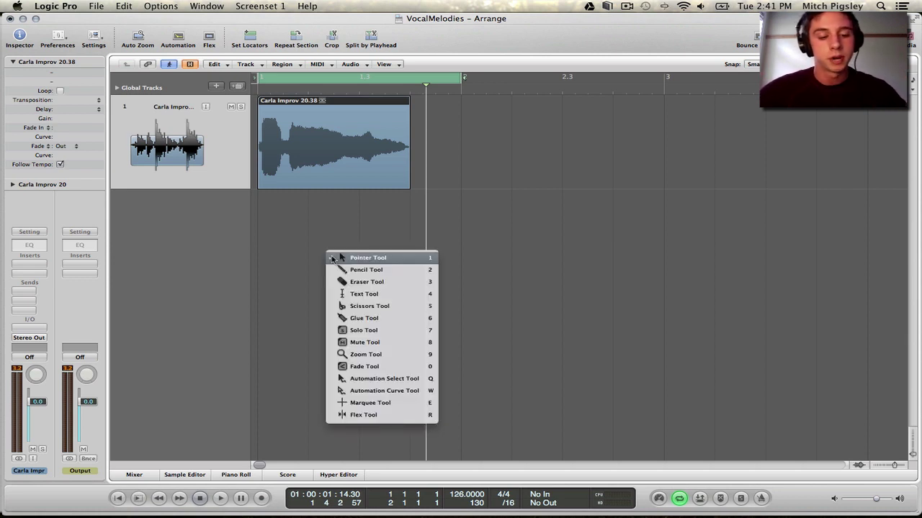
{"action": "left_click", "coordinate": [332, 257]}
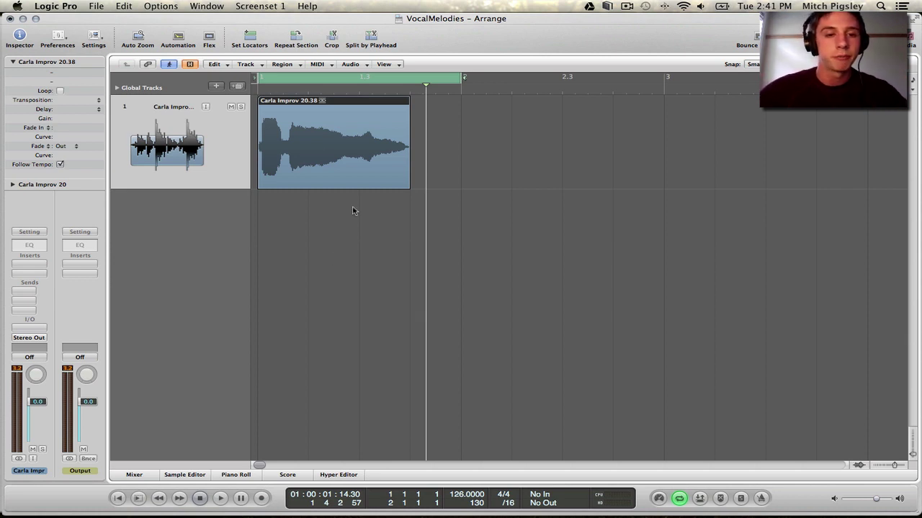
{"action": "left_click", "coordinate": [284, 106]}
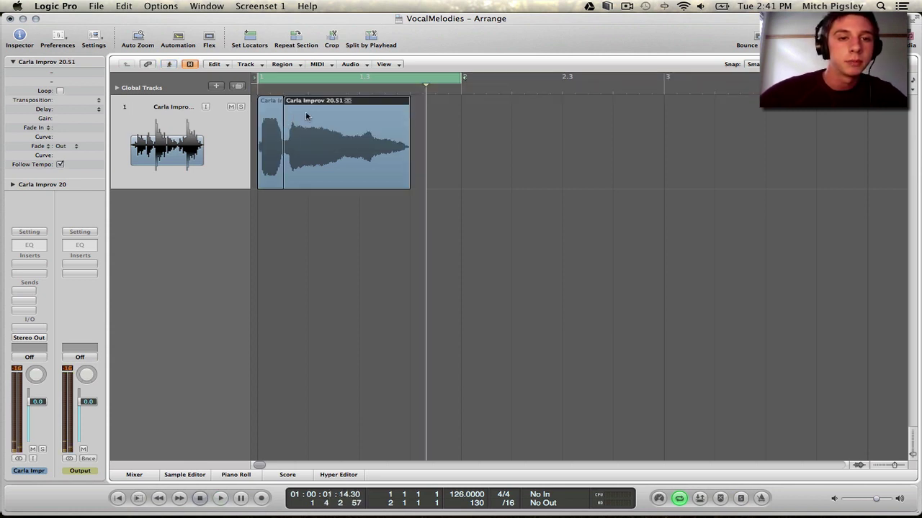
{"action": "left_click", "coordinate": [309, 115]}
{"action": "key", "text": "space"}
{"action": "left_click", "coordinate": [354, 114]}
{"action": "left_click", "coordinate": [360, 113]}
{"action": "left_click", "coordinate": [385, 117]}
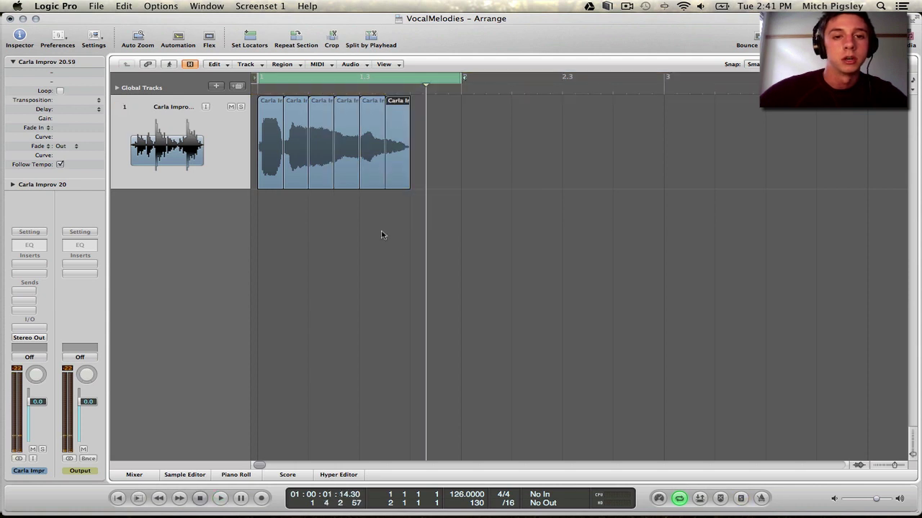
Check the slices by selecting them together and one by one, then deselect all.
{"action": "left_click", "coordinate": [569, 290]}
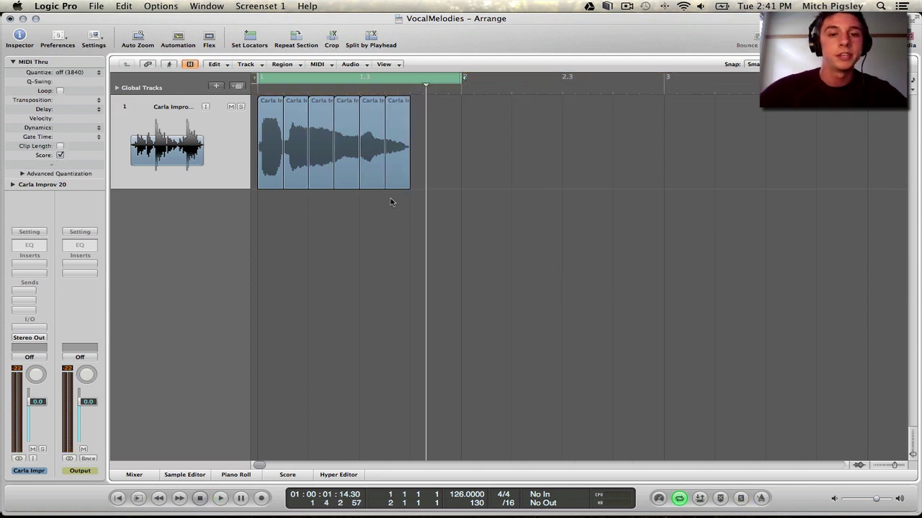
{"action": "left_click_drag", "start_coordinate": [398, 208], "coordinate": [329, 206]}
{"action": "left_click", "coordinate": [330, 206]}
{"action": "left_click", "coordinate": [395, 146]}
{"action": "left_click", "coordinate": [372, 147]}
{"action": "left_click", "coordinate": [353, 148]}
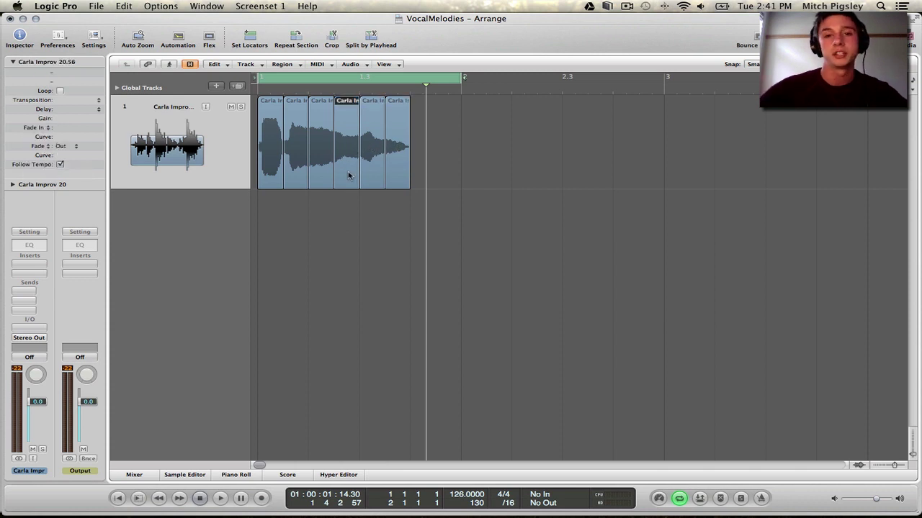
{"action": "left_click", "coordinate": [374, 216]}
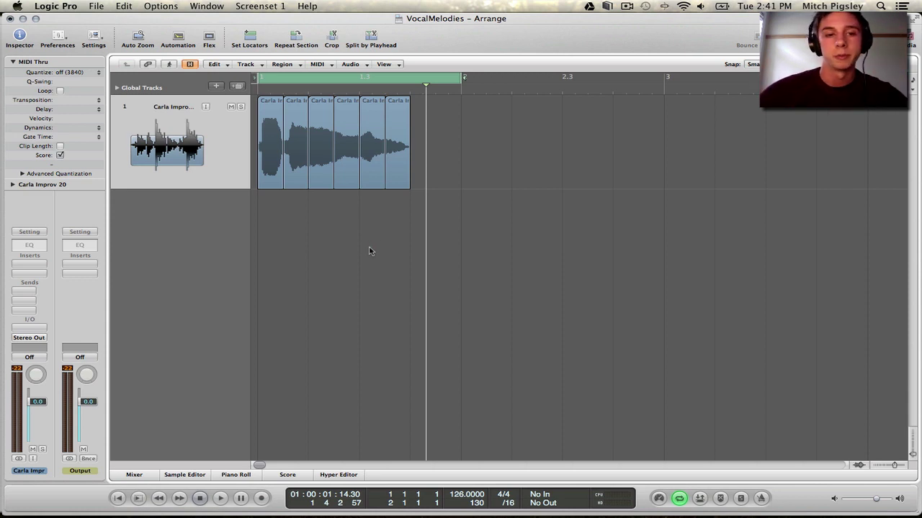
Marquee-select all six vocal slices.
{"action": "left_click_drag", "start_coordinate": [683, 171], "coordinate": [252, 176]}
{"action": "left_click", "coordinate": [360, 282]}
{"action": "left_click_drag", "start_coordinate": [477, 137], "coordinate": [275, 204]}
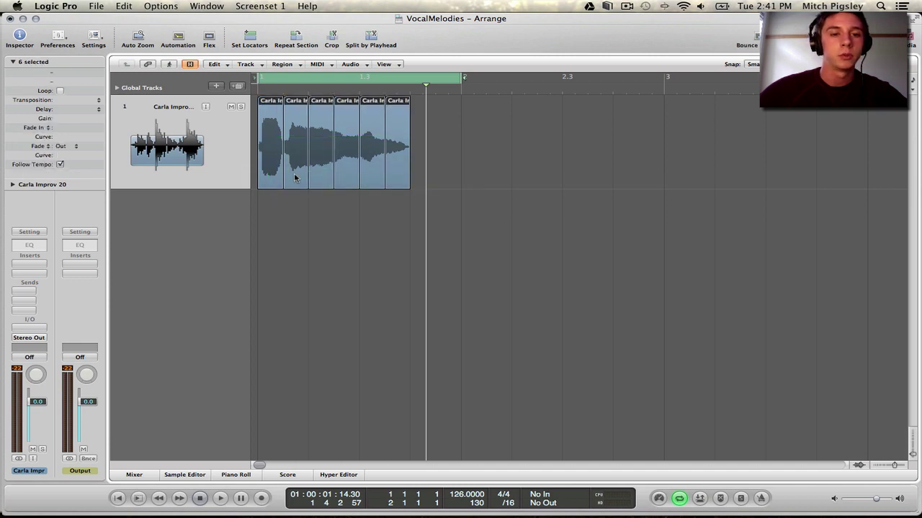
{"action": "left_click", "coordinate": [184, 475]}
{"action": "left_click", "coordinate": [185, 474]}
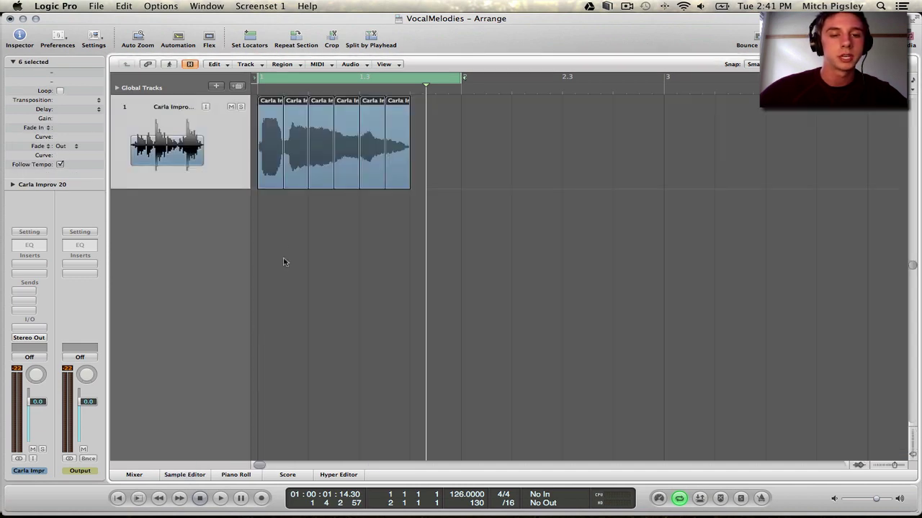
Convert the selected slices to a new sampler track named 'CarlaMelodiessssss'.
{"action": "right_click", "coordinate": [310, 180]}
{"action": "left_click", "coordinate": [347, 254]}
{"action": "right_click", "coordinate": [324, 148]}
{"action": "mouse_move", "coordinate": [375, 265]}
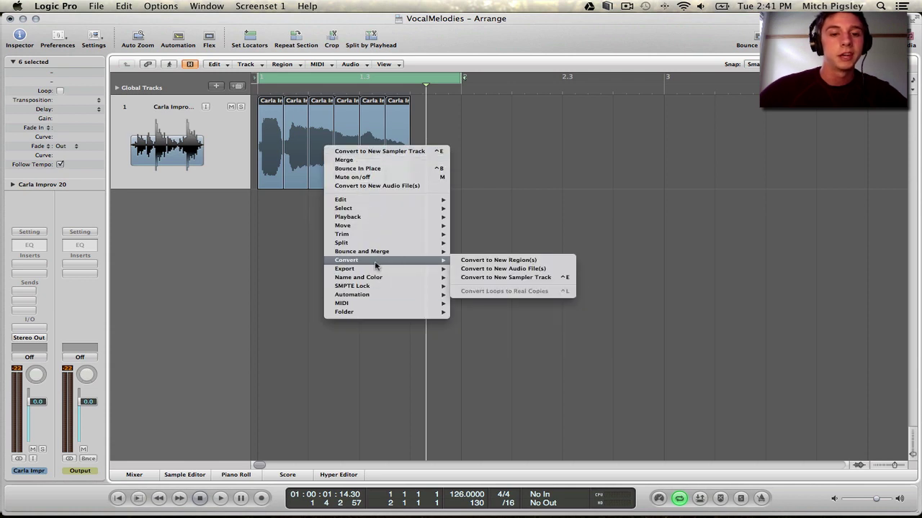
{"action": "left_click", "coordinate": [501, 278]}
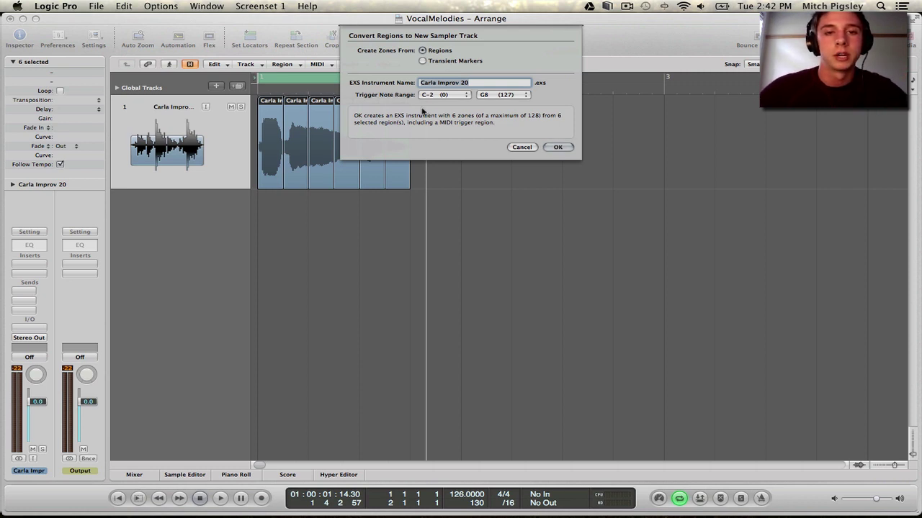
{"action": "type", "text": "CarlaMelodi"}
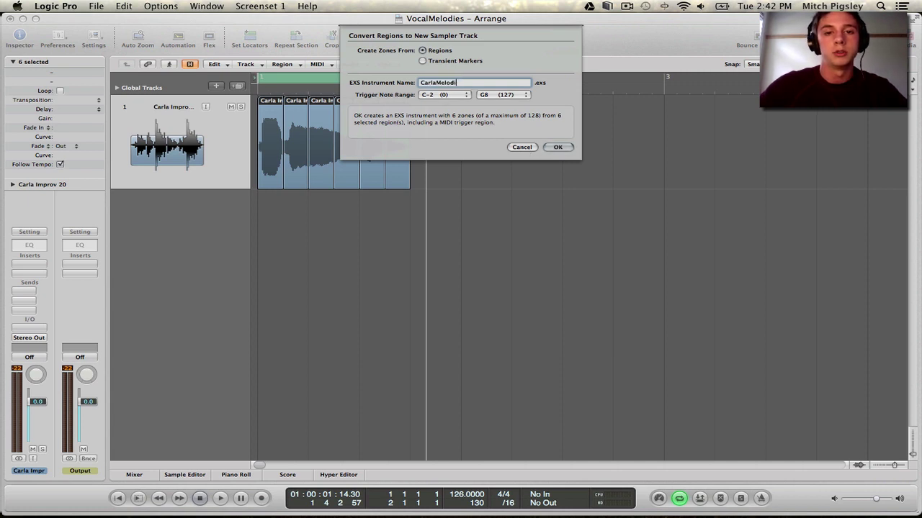
{"action": "type", "text": "essssss"}
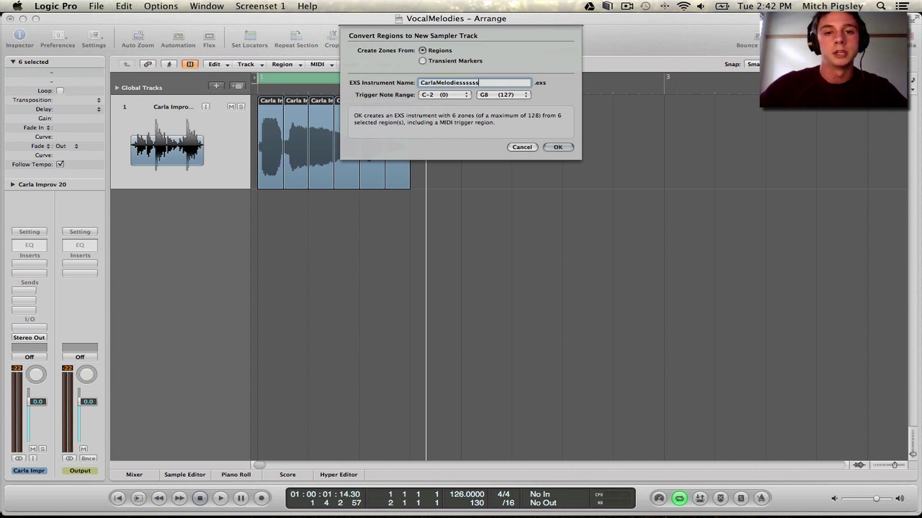
{"action": "left_click", "coordinate": [557, 148]}
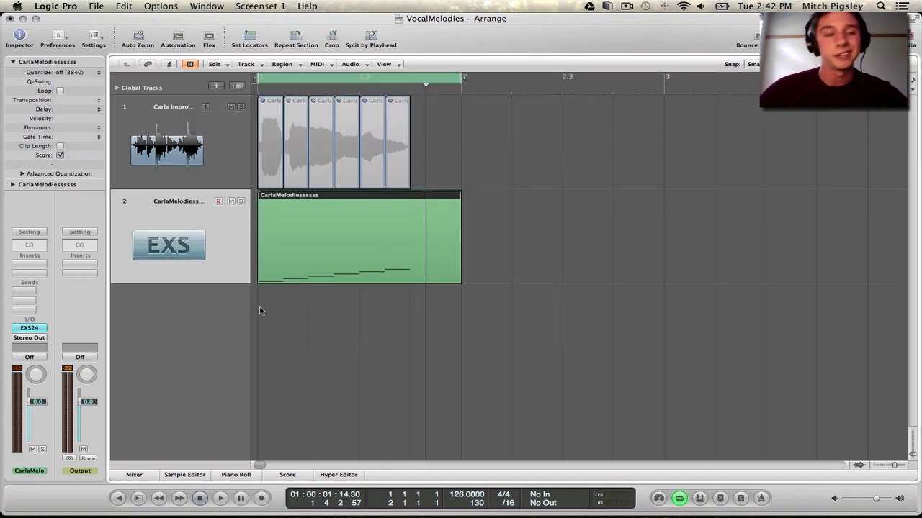
Select the six audio slices on track 1.
{"action": "left_click_drag", "start_coordinate": [606, 137], "coordinate": [225, 136]}
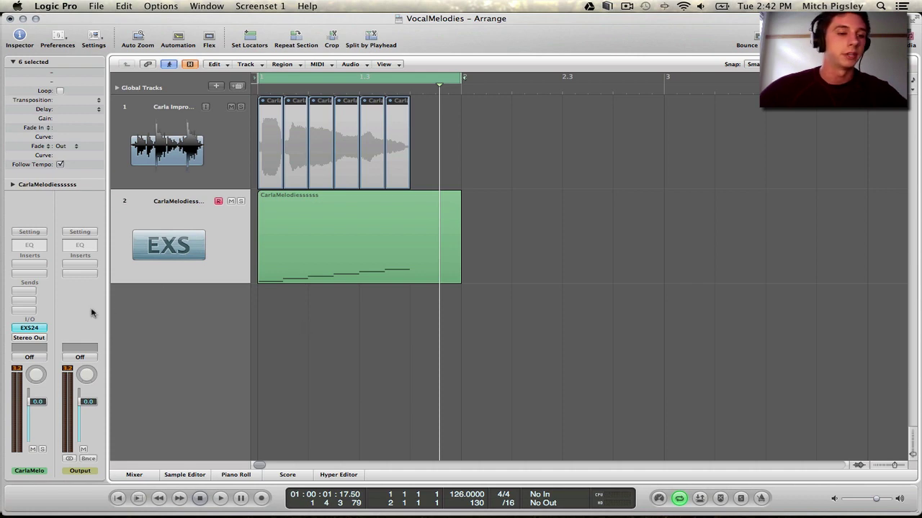
Open EXS24's zone editor and select each of the six zones in turn.
{"action": "left_click", "coordinate": [29, 327]}
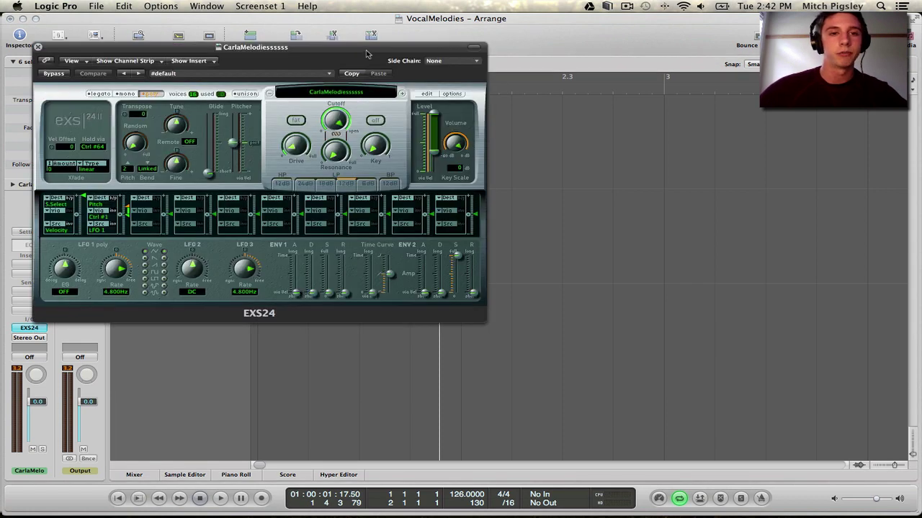
{"action": "left_click_drag", "start_coordinate": [371, 52], "coordinate": [635, 52]}
{"action": "left_click", "coordinate": [689, 95]}
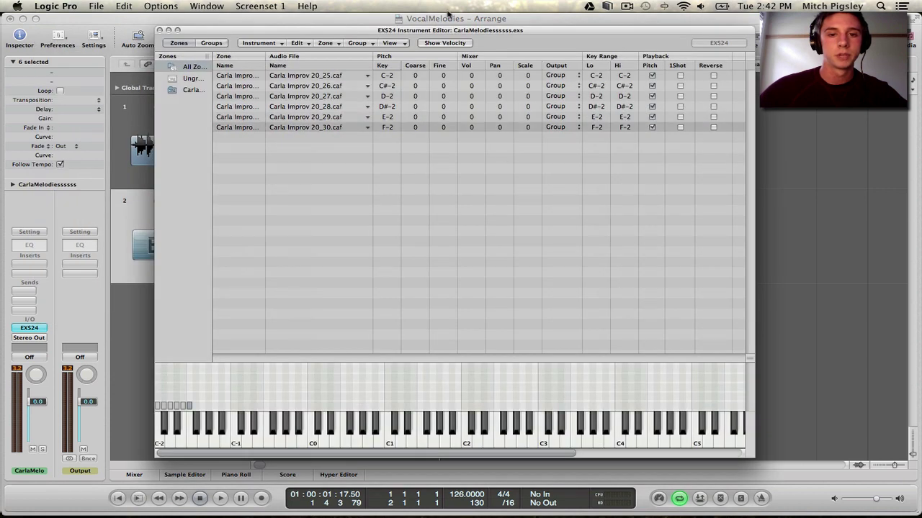
{"action": "left_click", "coordinate": [240, 77]}
{"action": "left_click", "coordinate": [247, 87]}
{"action": "left_click", "coordinate": [264, 96]}
{"action": "left_click", "coordinate": [272, 106]}
{"action": "left_click", "coordinate": [280, 117]}
{"action": "left_click", "coordinate": [278, 128]}
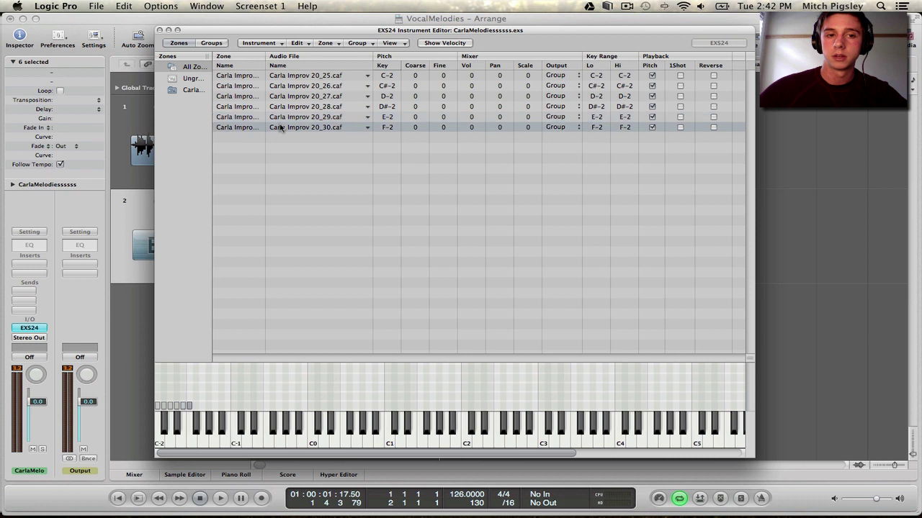
Audition the six slices on keys C-2 through F-2, then select all zones.
{"action": "left_click", "coordinate": [160, 444]}
{"action": "left_click", "coordinate": [164, 426]}
{"action": "left_click", "coordinate": [171, 441]}
{"action": "left_click", "coordinate": [176, 426]}
{"action": "left_click", "coordinate": [183, 441]}
{"action": "left_click", "coordinate": [191, 438]}
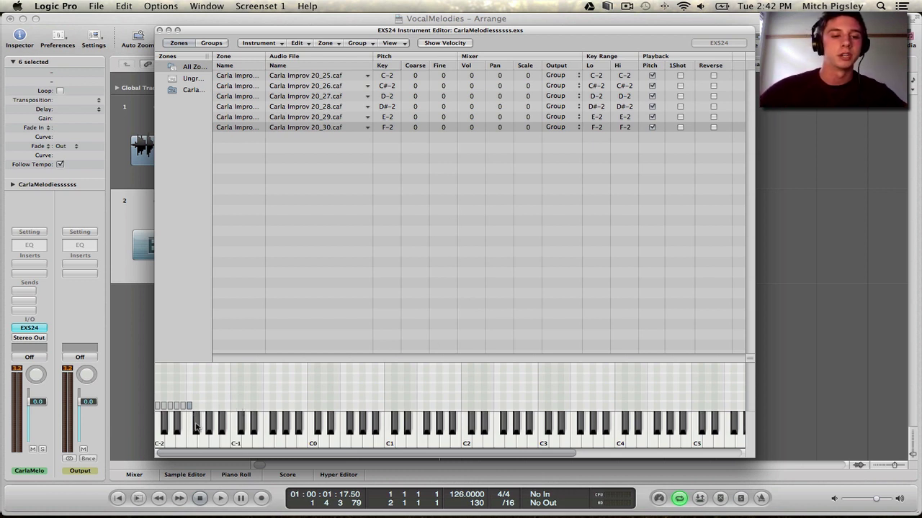
{"action": "left_click_drag", "start_coordinate": [231, 393], "coordinate": [311, 404]}
{"action": "left_click_drag", "start_coordinate": [362, 389], "coordinate": [538, 407]}
{"action": "left_click", "coordinate": [472, 408]}
{"action": "left_click_drag", "start_coordinate": [609, 392], "coordinate": [228, 410]}
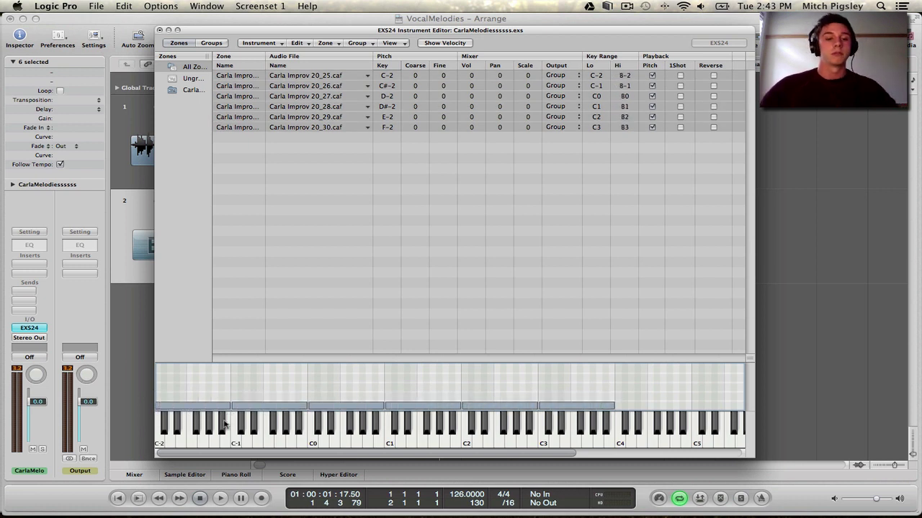
{"action": "left_click", "coordinate": [242, 384]}
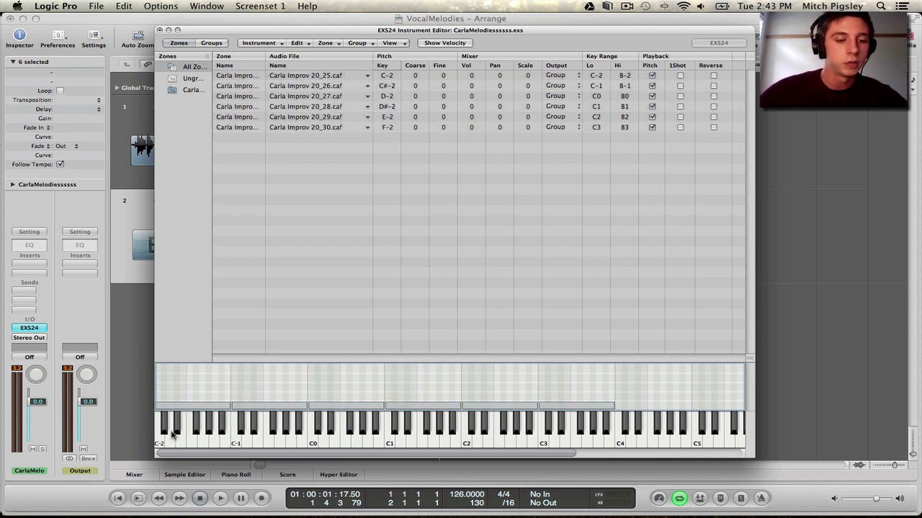
{"action": "left_click", "coordinate": [163, 446]}
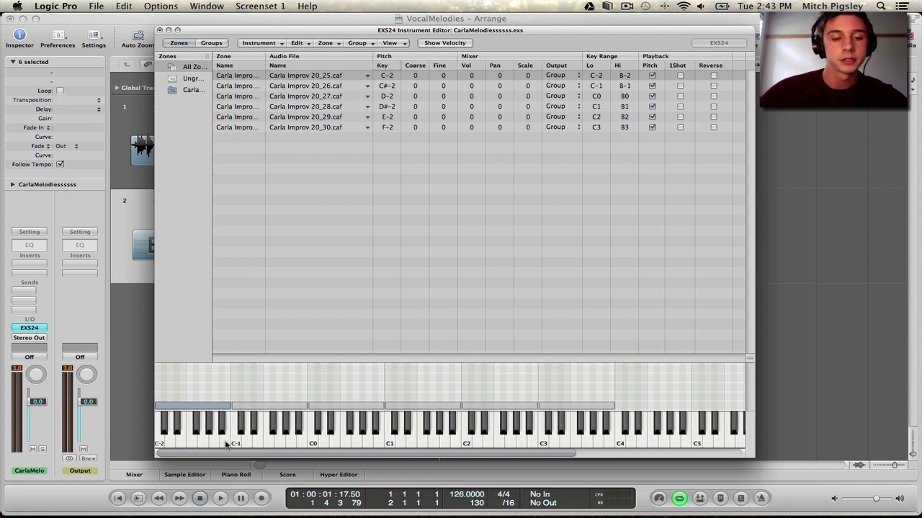
{"action": "left_click_drag", "start_coordinate": [262, 443], "coordinate": [612, 435]}
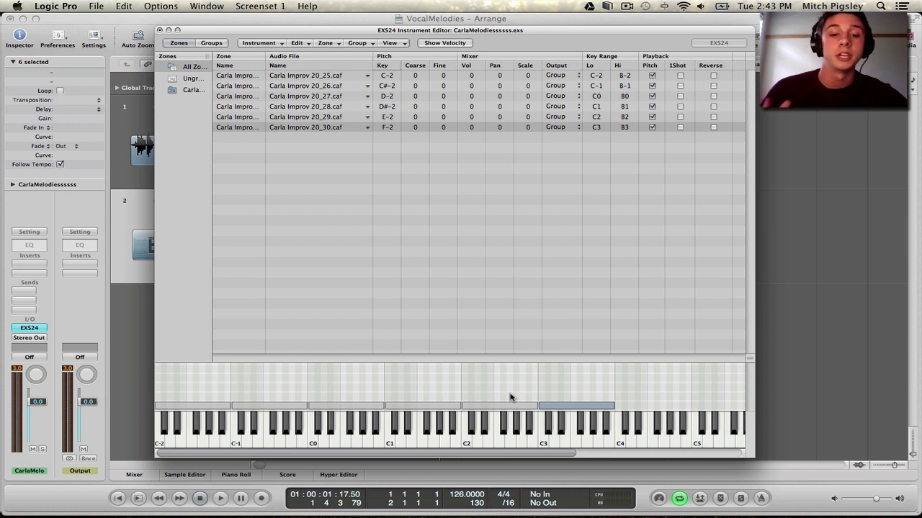
Set the first three zones' root keys to F-2, F-1 and F0.
{"action": "left_click", "coordinate": [394, 58]}
{"action": "left_click", "coordinate": [387, 76]}
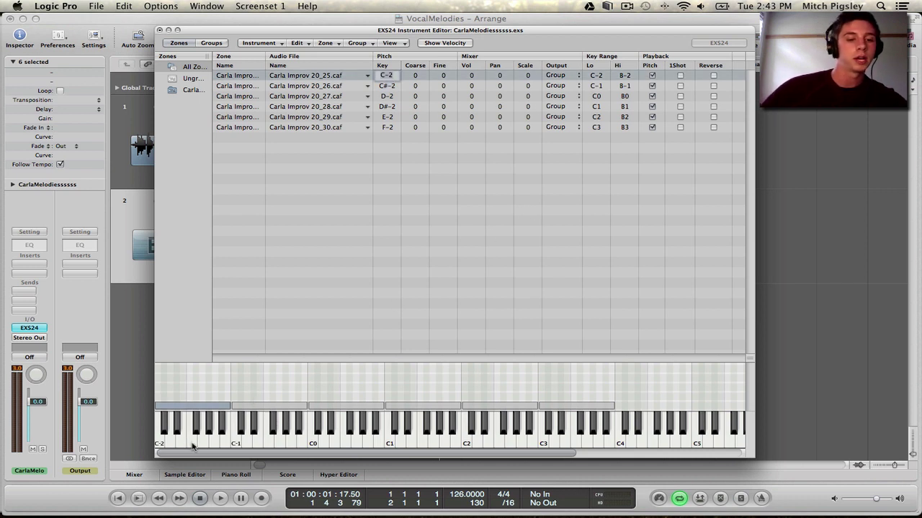
{"action": "type", "text": "F-2"}
{"action": "left_click", "coordinate": [389, 86]}
{"action": "type", "text": "F"}
{"action": "left_click", "coordinate": [388, 96]}
{"action": "type", "text": "F"}
{"action": "left_click", "coordinate": [387, 106]}
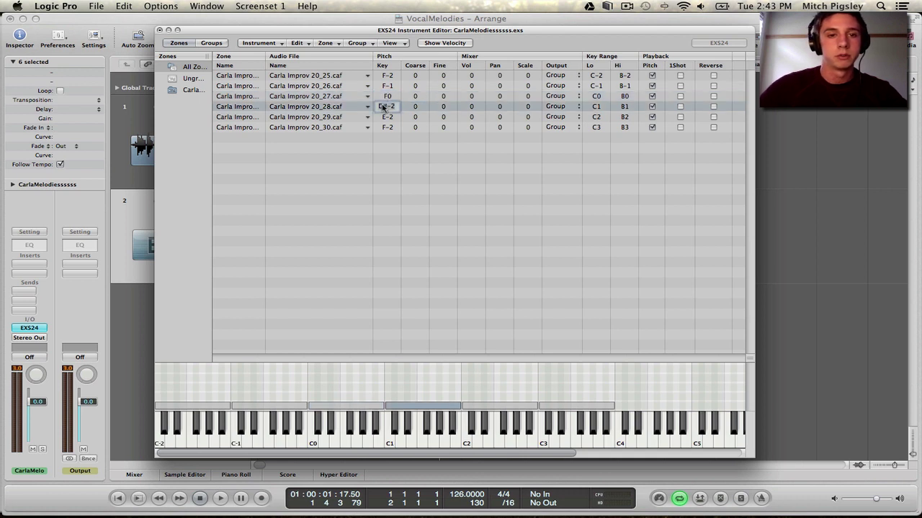
Set the remaining three zones' root keys to F1, F2 and F3.
{"action": "type", "text": "F1"}
{"action": "left_click", "coordinate": [388, 117]}
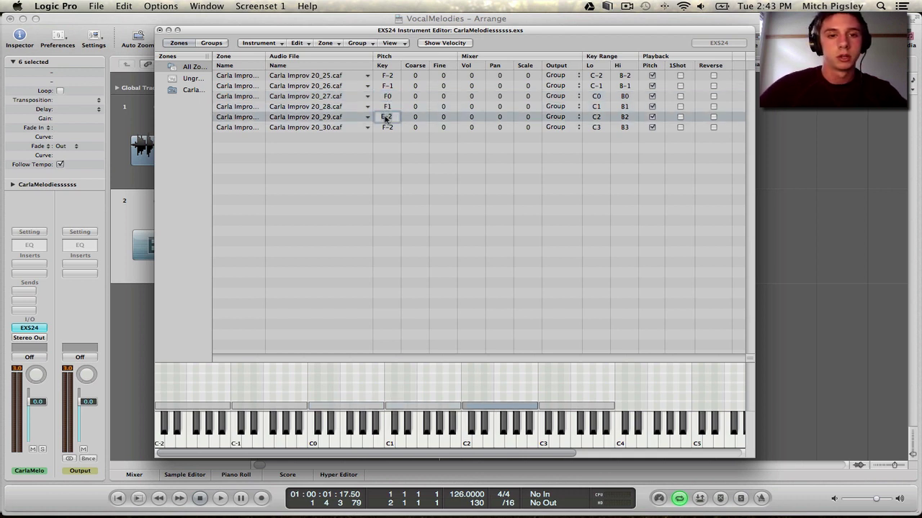
{"action": "type", "text": "F2"}
{"action": "left_click", "coordinate": [387, 127]}
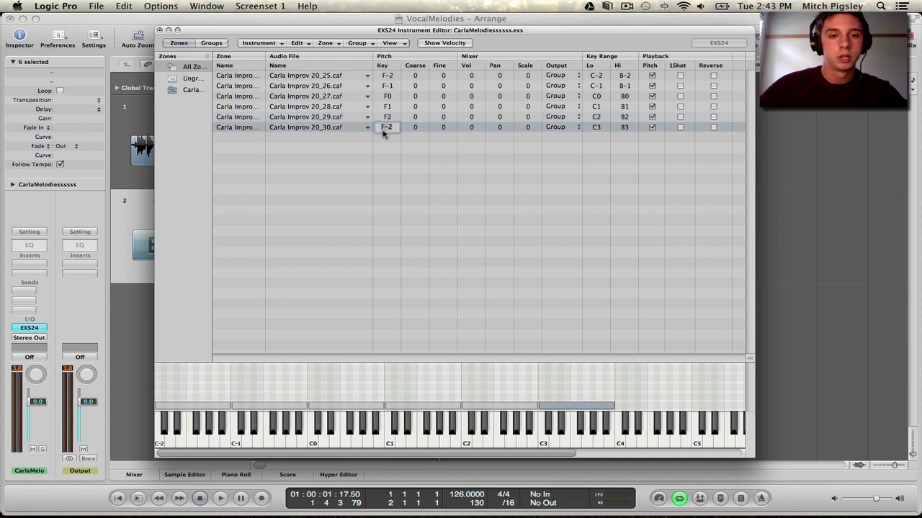
{"action": "type", "text": "F3"}
{"action": "key", "text": "Return"}
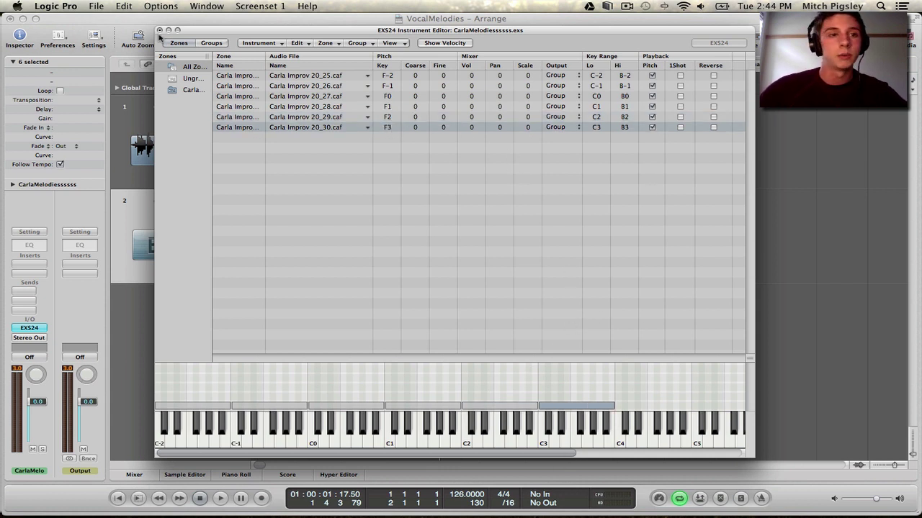
Save the EXS instrument, close EXS24, and open the MIDI region in the Piano Roll.
{"action": "left_click", "coordinate": [159, 31]}
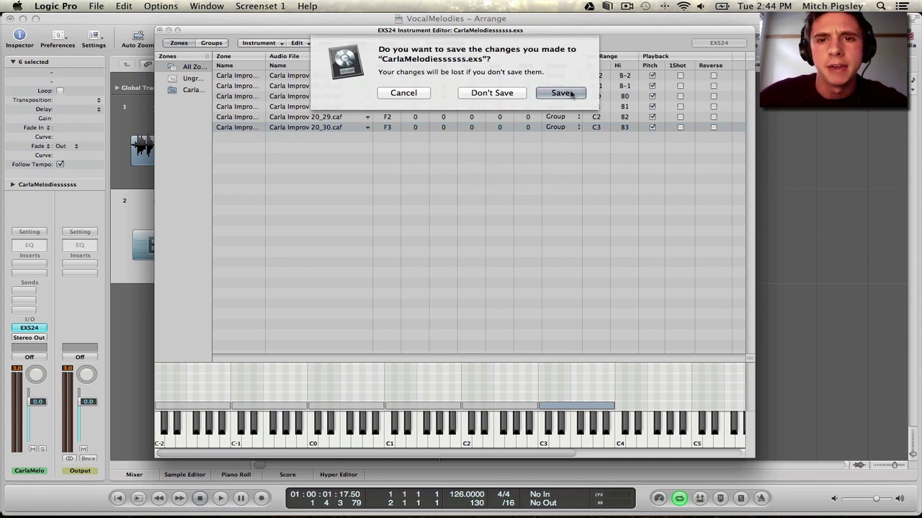
{"action": "left_click", "coordinate": [561, 93]}
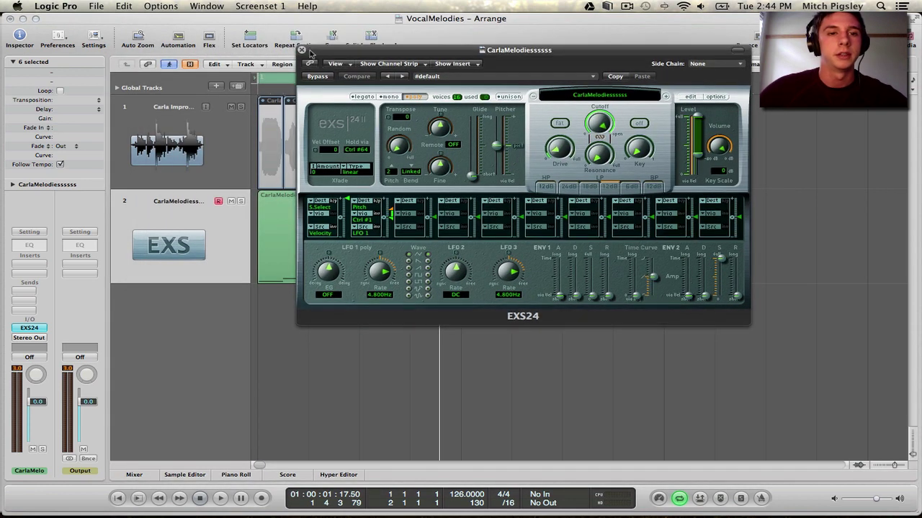
{"action": "left_click", "coordinate": [301, 51]}
{"action": "double_click", "coordinate": [350, 257]}
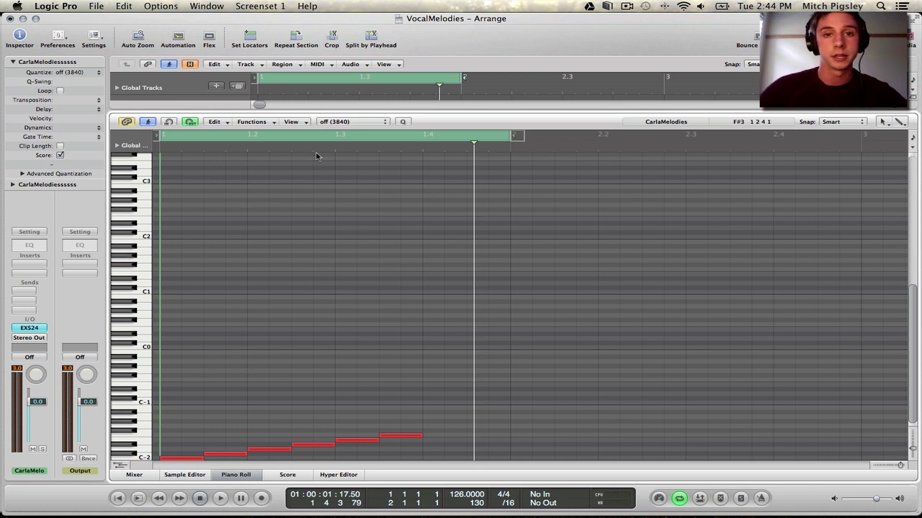
Play the region, select all six trigger notes, and drag them up four semitones.
{"action": "key", "text": "space"}
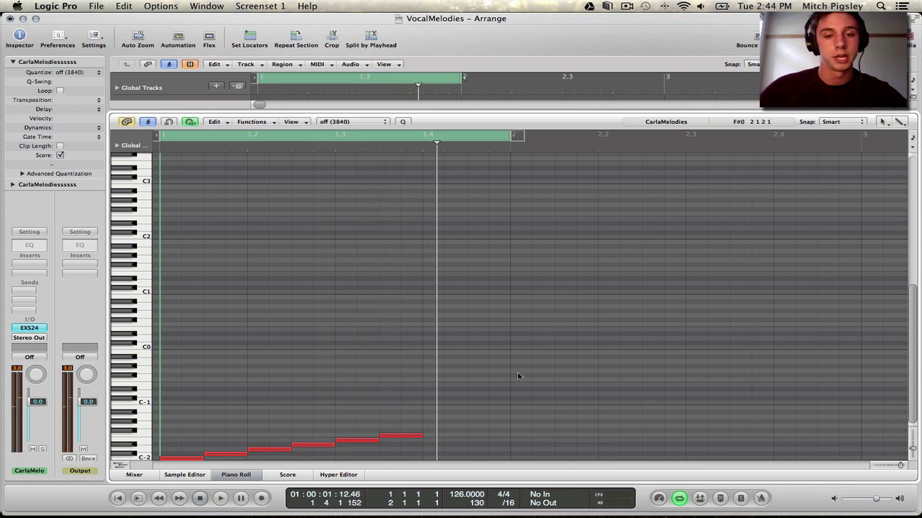
{"action": "left_click_drag", "start_coordinate": [511, 382], "coordinate": [307, 390]}
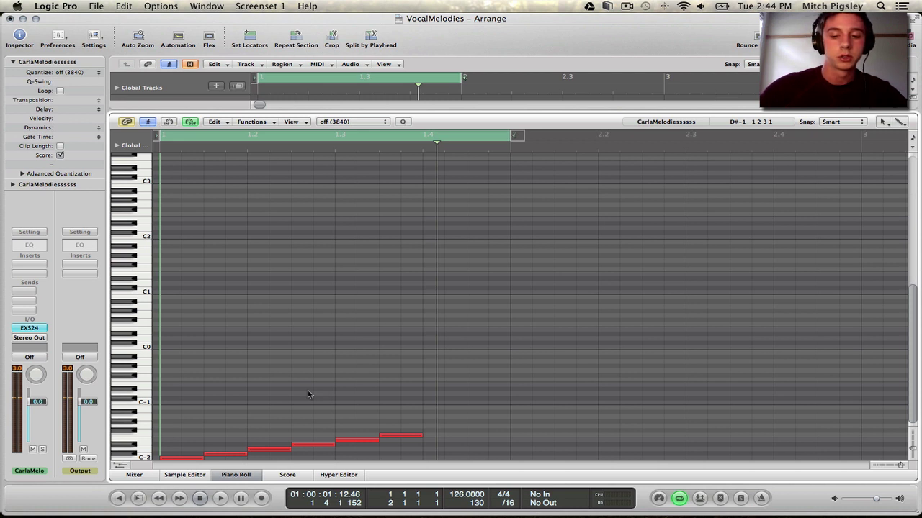
{"action": "key", "text": "XF86AudioMute"}
{"action": "left_click_drag", "start_coordinate": [671, 372], "coordinate": [254, 432]}
{"action": "left_click_drag", "start_coordinate": [432, 377], "coordinate": [178, 442]}
{"action": "left_click_drag", "start_coordinate": [421, 362], "coordinate": [220, 380]}
Raise notes two through six about an octave, then the last three another octave.
{"action": "left_click", "coordinate": [329, 305]}
{"action": "left_click_drag", "start_coordinate": [416, 295], "coordinate": [270, 435]}
{"action": "left_click_drag", "start_coordinate": [252, 376], "coordinate": [257, 327]}
{"action": "left_click_drag", "start_coordinate": [320, 265], "coordinate": [399, 352]}
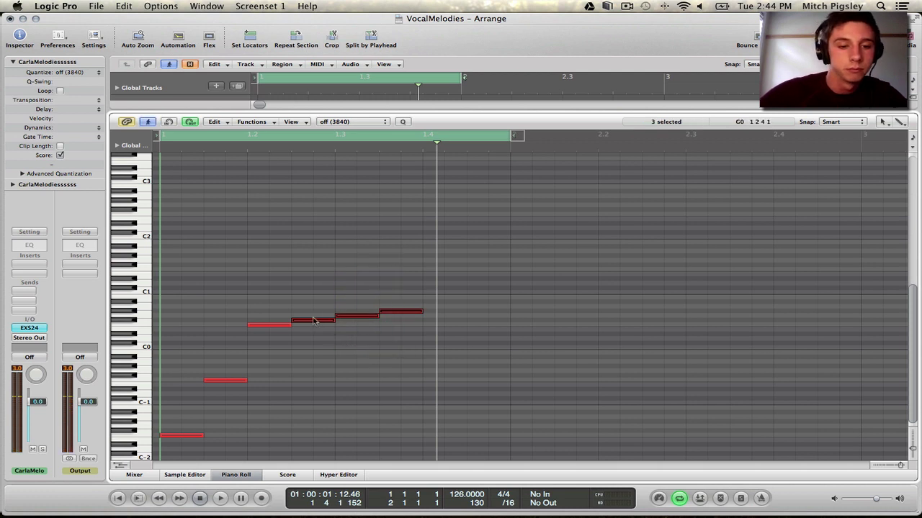
{"action": "left_click_drag", "start_coordinate": [313, 322], "coordinate": [317, 272]}
Raise the last two notes higher so the notes climb to F3.
{"action": "left_click", "coordinate": [351, 276]}
{"action": "left_click_drag", "start_coordinate": [347, 244], "coordinate": [414, 309]}
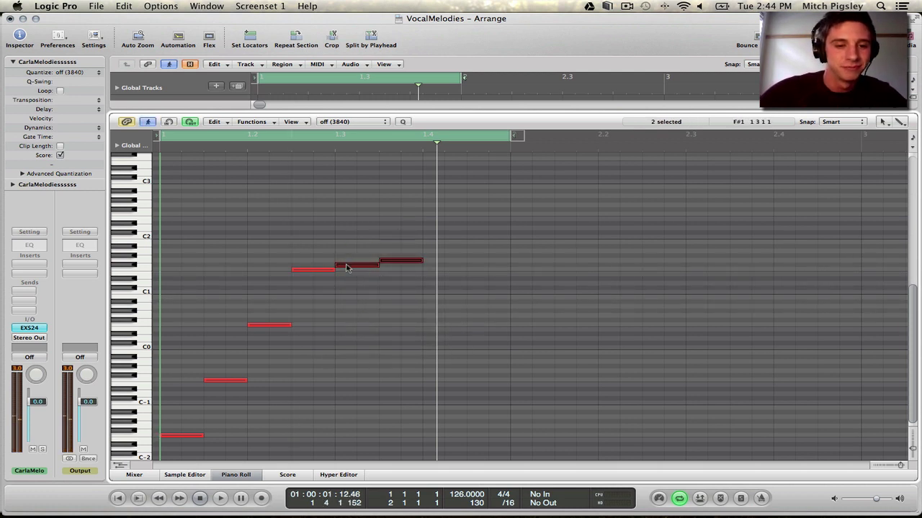
{"action": "left_click_drag", "start_coordinate": [346, 265], "coordinate": [403, 160]}
{"action": "left_click", "coordinate": [381, 203]}
{"action": "left_click", "coordinate": [392, 259]}
{"action": "scroll", "coordinate": [364, 321], "scroll_direction": "up", "scroll_amount": 1}
{"action": "scroll", "coordinate": [365, 321], "scroll_direction": "down", "scroll_amount": 1}
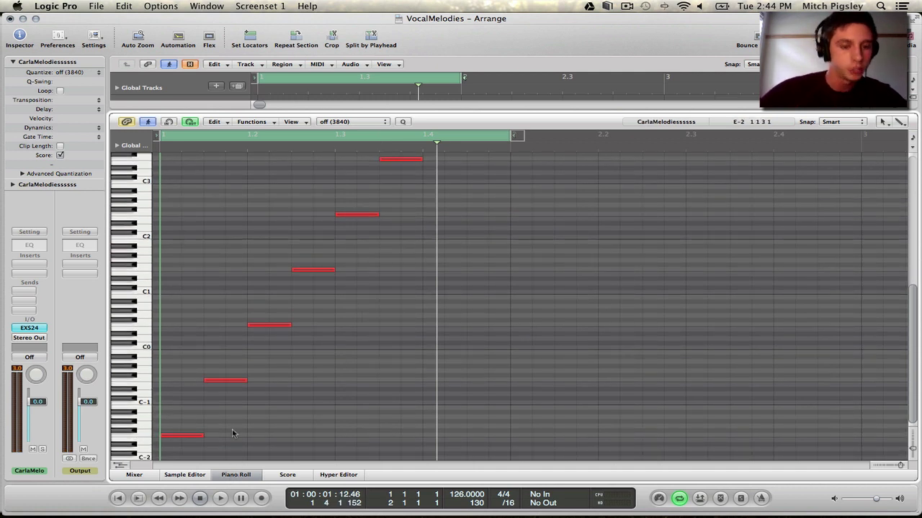
Close the Piano Roll, lower the system volume, and replay the arrangement.
{"action": "left_click", "coordinate": [243, 476]}
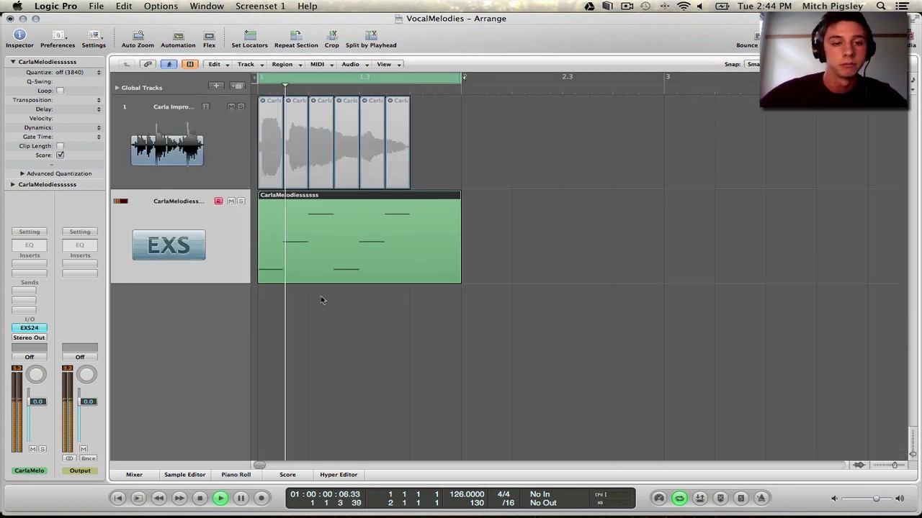
{"action": "key", "text": "space"}
{"action": "key", "text": "XF86AudioLowerVolume"}
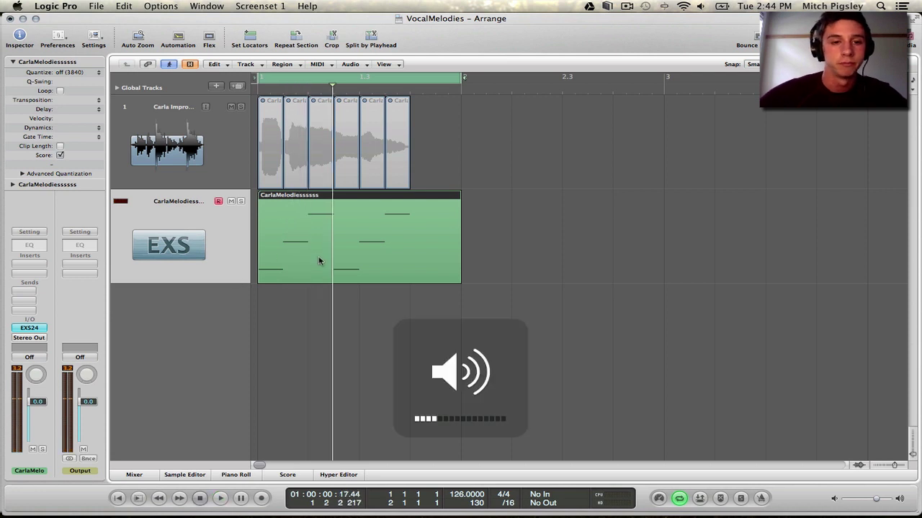
{"action": "key", "text": "space"}
{"action": "key", "text": "space"}
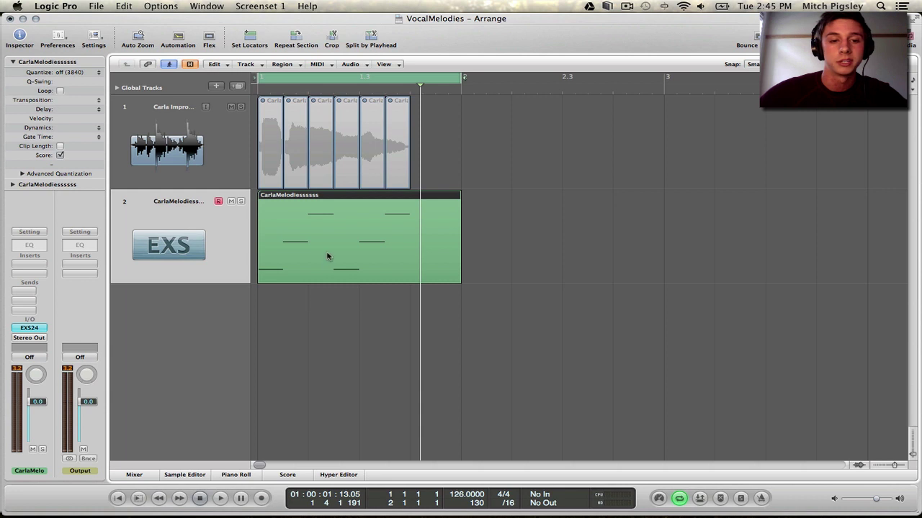
Reopen the trigger notes and nudge the second, third and fifth notes' pitches.
{"action": "double_click", "coordinate": [329, 256]}
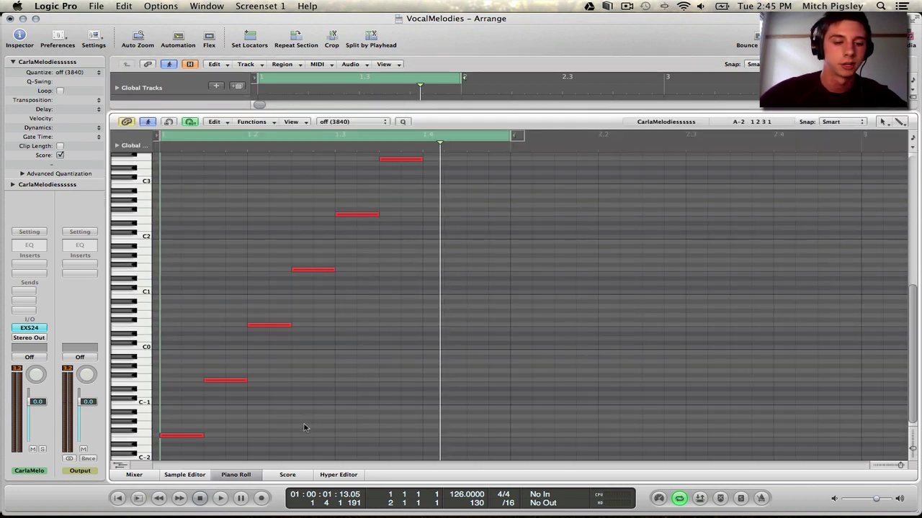
{"action": "left_click", "coordinate": [224, 382]}
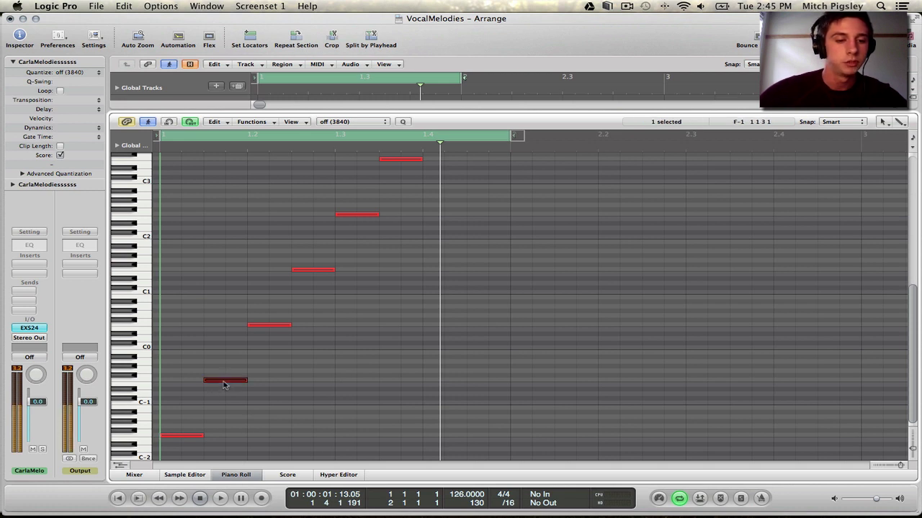
{"action": "left_click_drag", "start_coordinate": [224, 382], "coordinate": [225, 372]}
{"action": "left_click", "coordinate": [278, 403]}
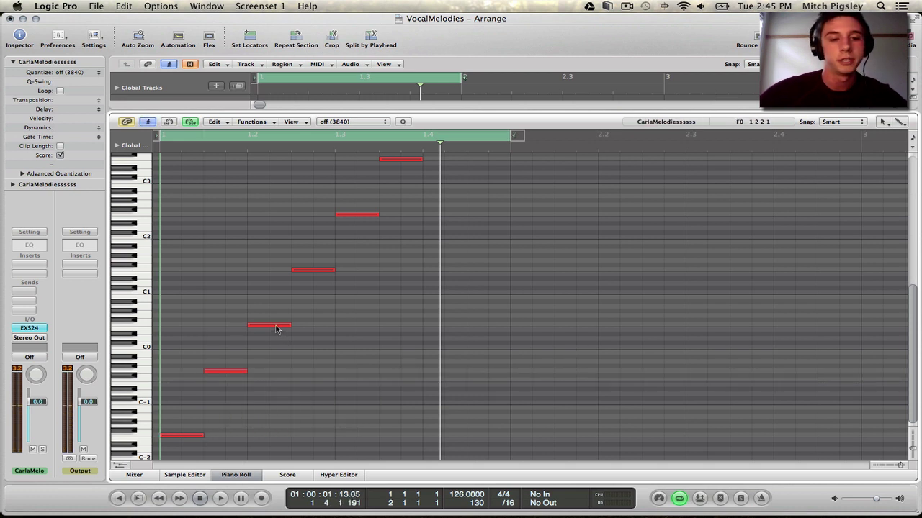
{"action": "left_click_drag", "start_coordinate": [276, 329], "coordinate": [275, 333]}
{"action": "left_click_drag", "start_coordinate": [344, 216], "coordinate": [350, 206]}
{"action": "left_click", "coordinate": [352, 266]}
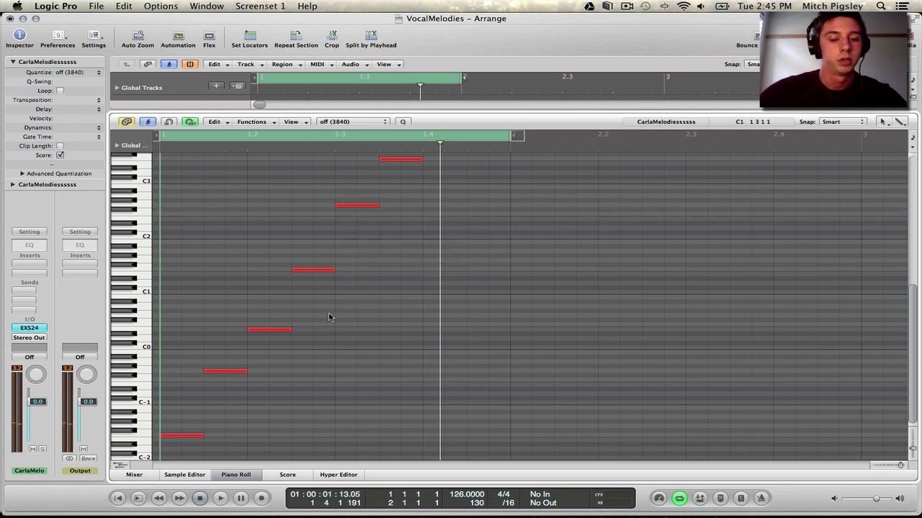
{"action": "key", "text": "Escape"}
{"action": "key", "text": "Escape"}
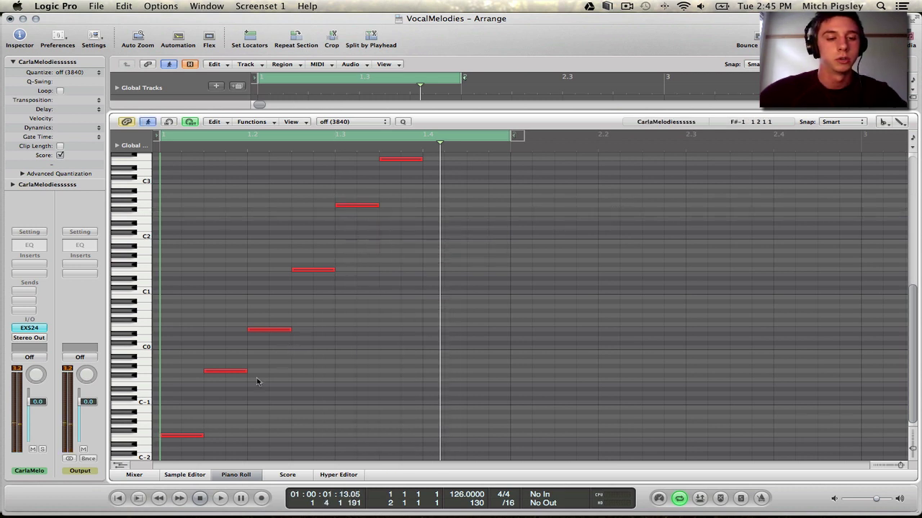
Select the lowest note, close the Piano Roll, and play the melody.
{"action": "left_click", "coordinate": [186, 437]}
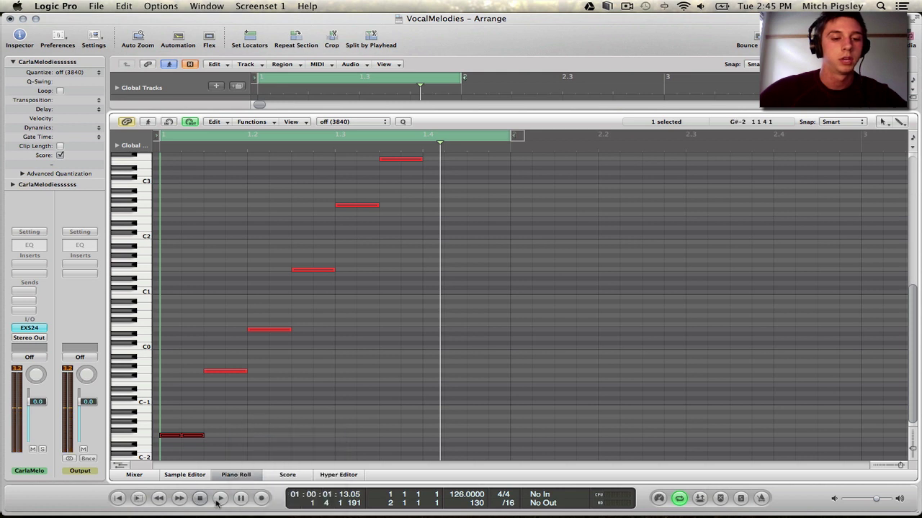
{"action": "left_click", "coordinate": [234, 479]}
{"action": "key", "text": "space"}
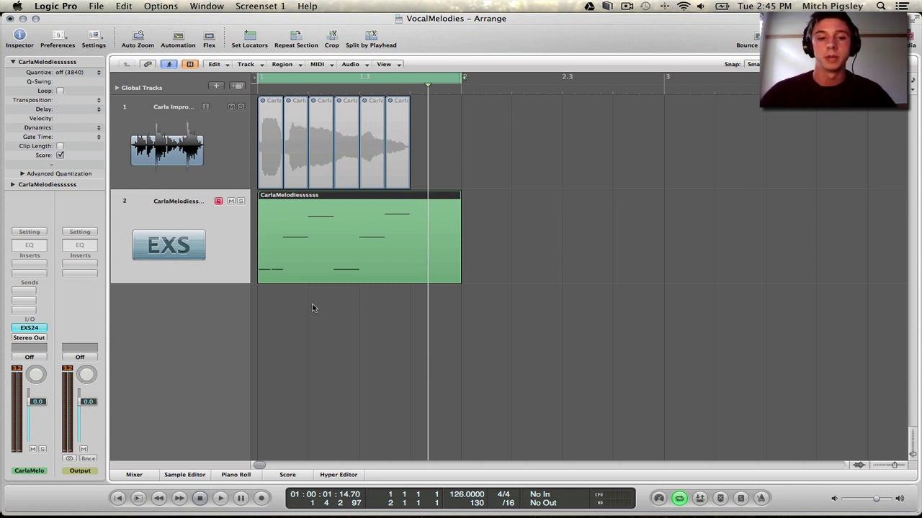
Deselect the melody region and send the CarlaMelodiessssss track to the Bus 1 reverb.
{"action": "left_click", "coordinate": [313, 312]}
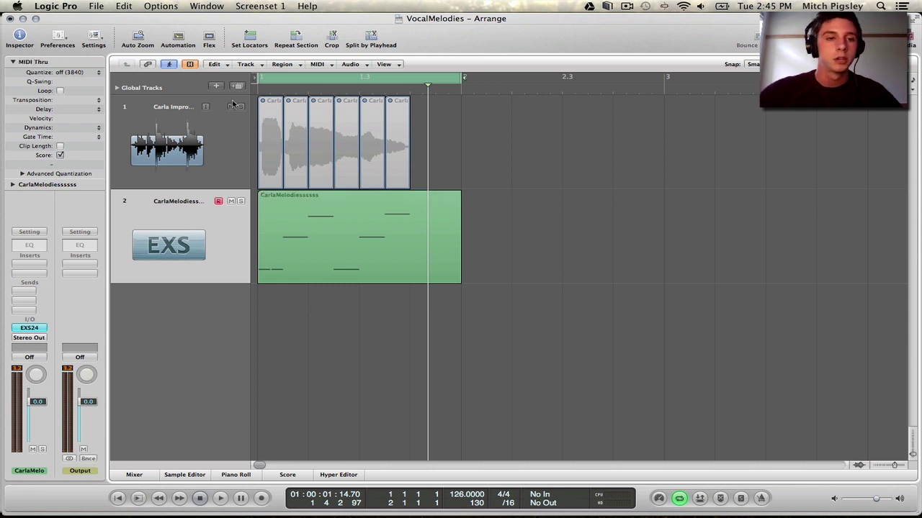
{"action": "left_click", "coordinate": [25, 297]}
{"action": "mouse_move", "coordinate": [50, 302]}
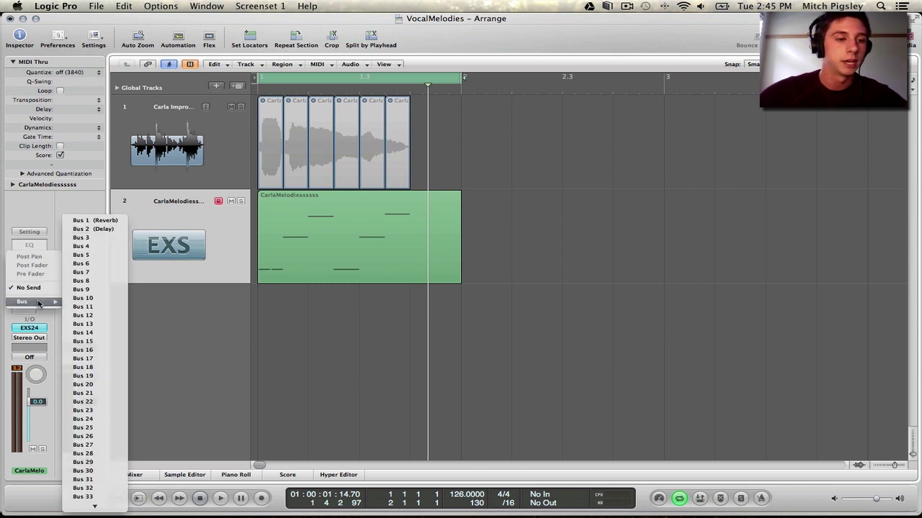
{"action": "left_click", "coordinate": [90, 222]}
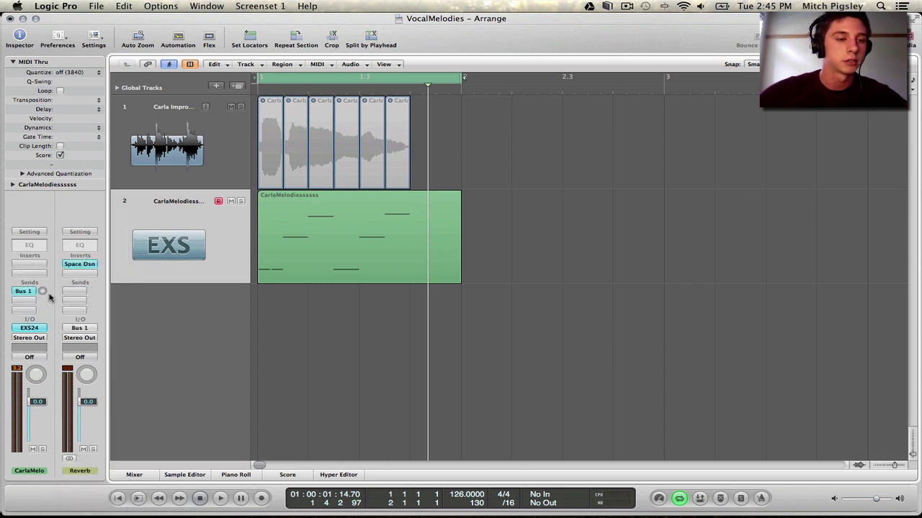
Add a Bus 2 delay send lowered to -25.5, then play back to hear the effects.
{"action": "left_click", "coordinate": [25, 301]}
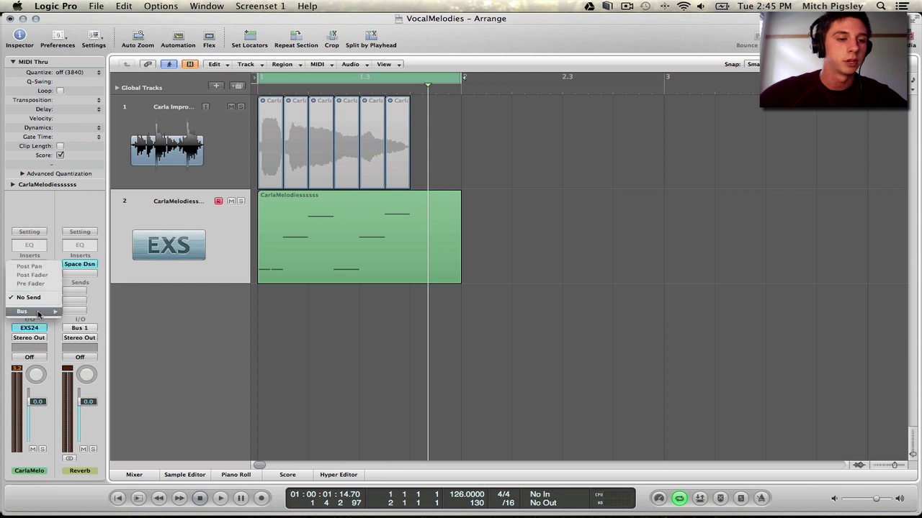
{"action": "mouse_move", "coordinate": [43, 311]}
{"action": "left_click", "coordinate": [90, 233]}
{"action": "left_click_drag", "start_coordinate": [42, 301], "coordinate": [43, 282]}
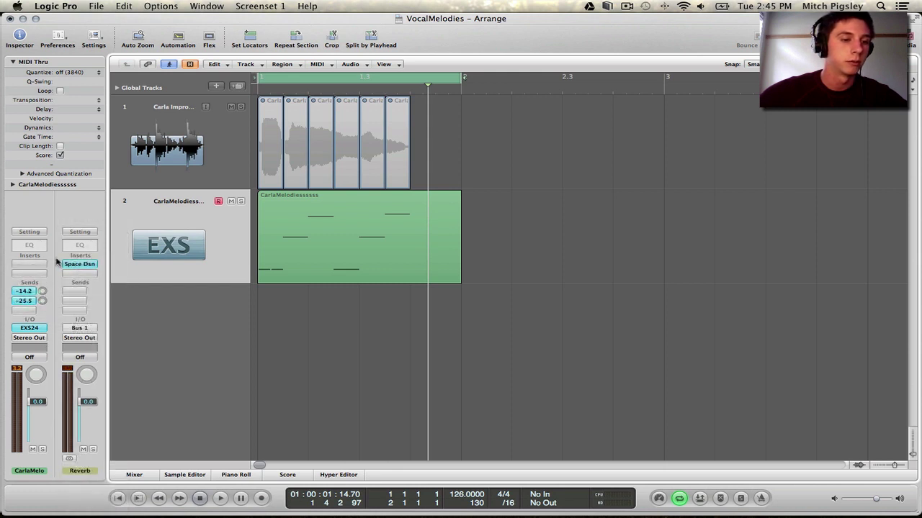
{"action": "key", "text": "space"}
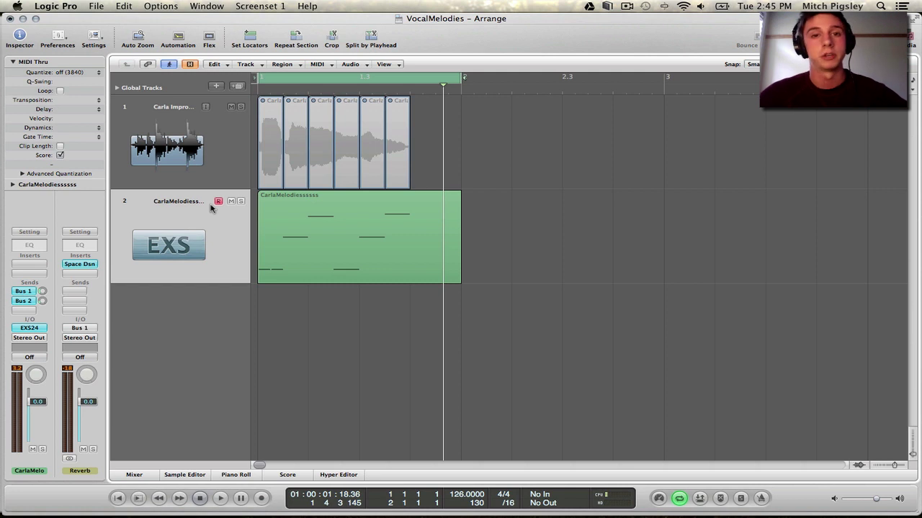
Mute and hide the two original tracks, leaving CarlaMelody_1 and Drum & Bass Kit unmuted and visible.
{"action": "left_click", "coordinate": [190, 64]}
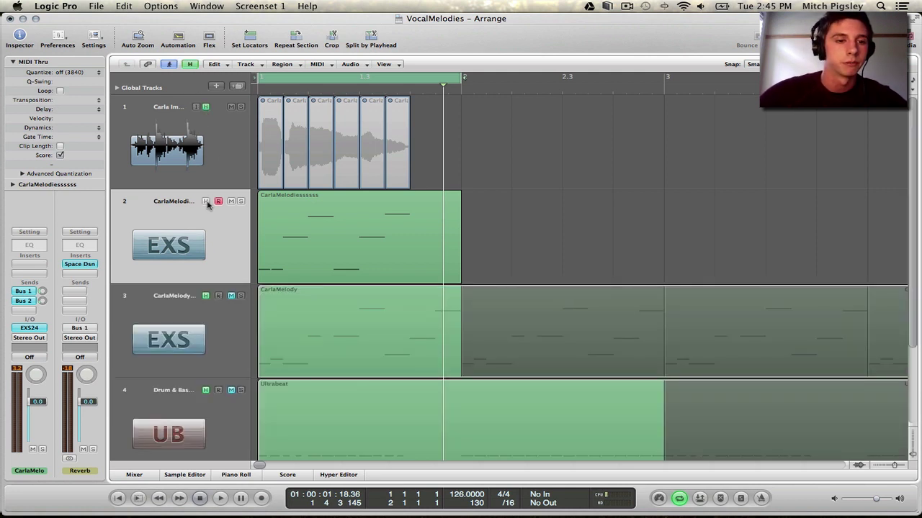
{"action": "left_click", "coordinate": [230, 202]}
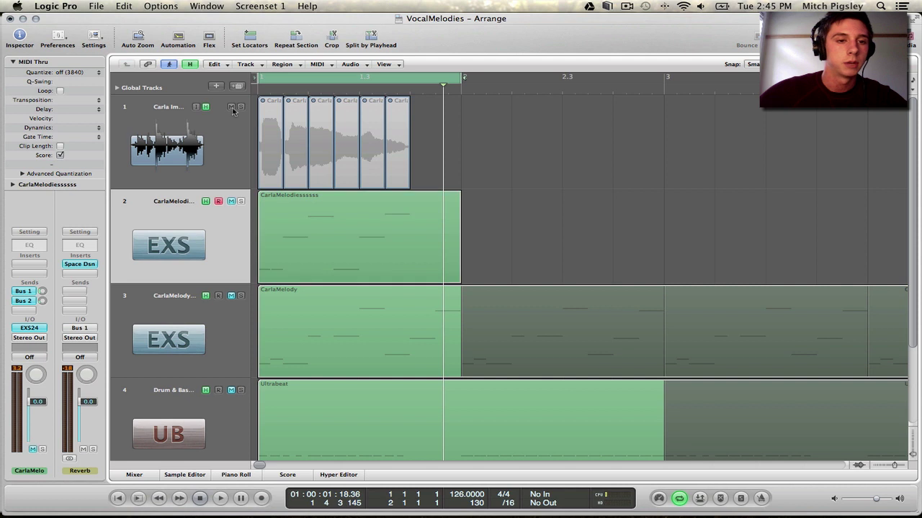
{"action": "left_click", "coordinate": [231, 296]}
{"action": "left_click", "coordinate": [231, 390]}
{"action": "left_click", "coordinate": [205, 390]}
{"action": "left_click", "coordinate": [205, 296]}
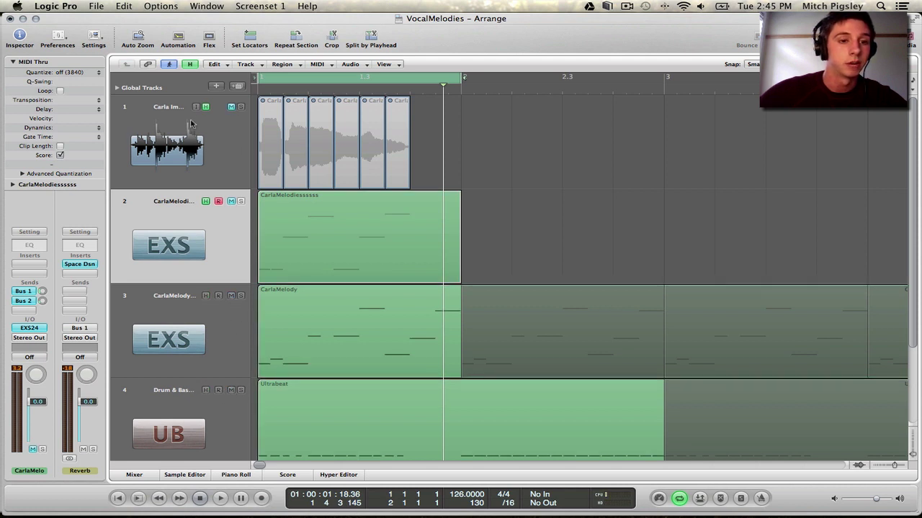
{"action": "left_click", "coordinate": [189, 64]}
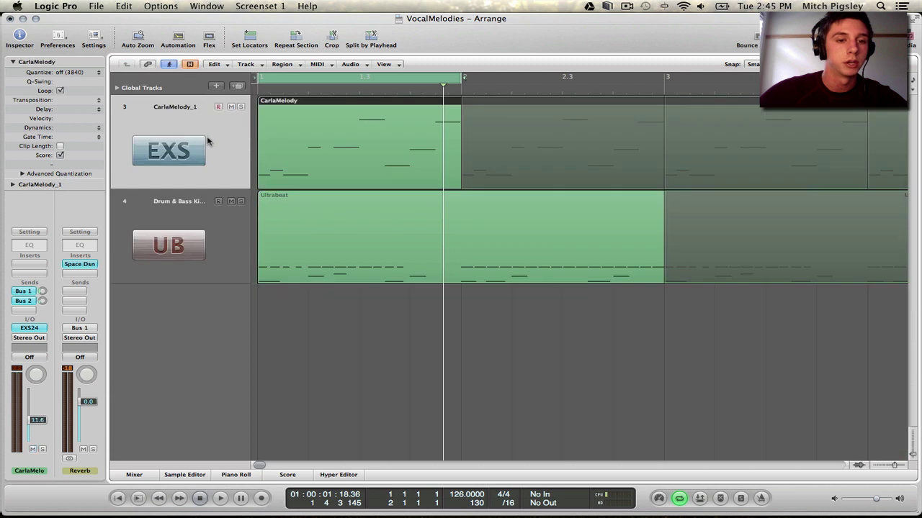
Play the CarlaMelody_1 and drum tracks from the beginning with the volume raised.
{"action": "left_click", "coordinate": [118, 499]}
{"action": "key", "text": "space"}
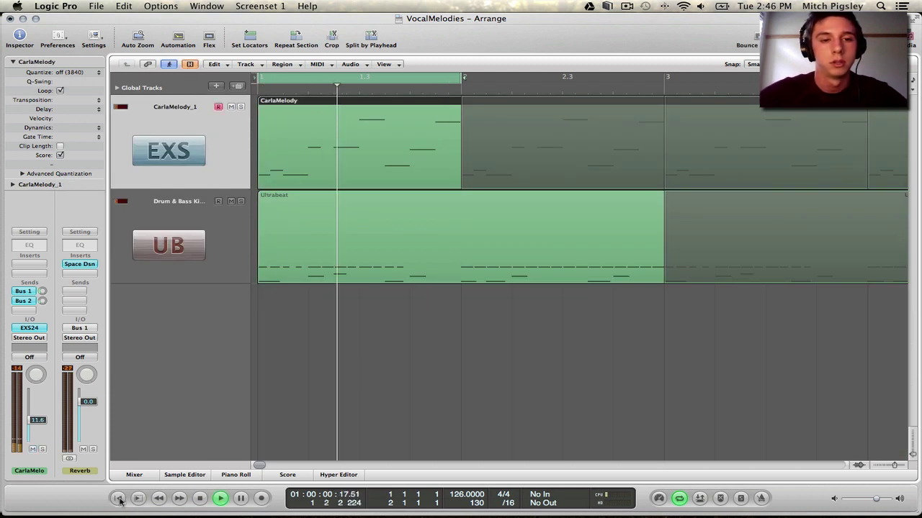
{"action": "key", "text": "XF86AudioRaiseVolume"}
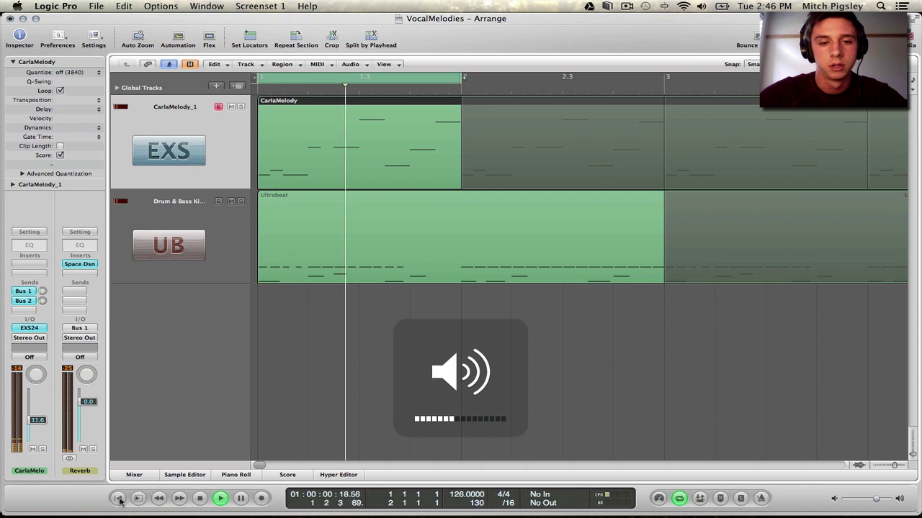
{"action": "key", "text": "space"}
Turn off Cycle, play the arrangement through to around bar 7, then review the later regions.
{"action": "left_click", "coordinate": [379, 76]}
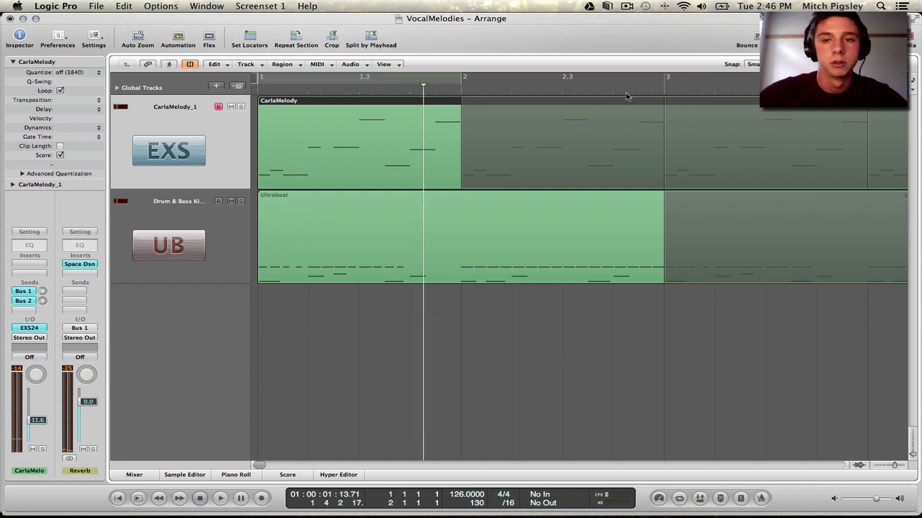
{"action": "key", "text": "space"}
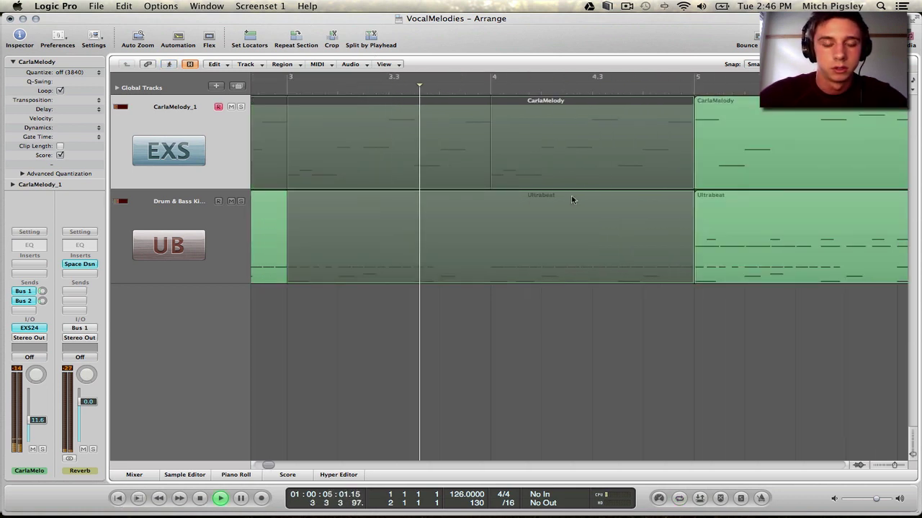
{"action": "key", "text": "ctrl+Left"}
{"action": "key", "text": "ctrl+Left"}
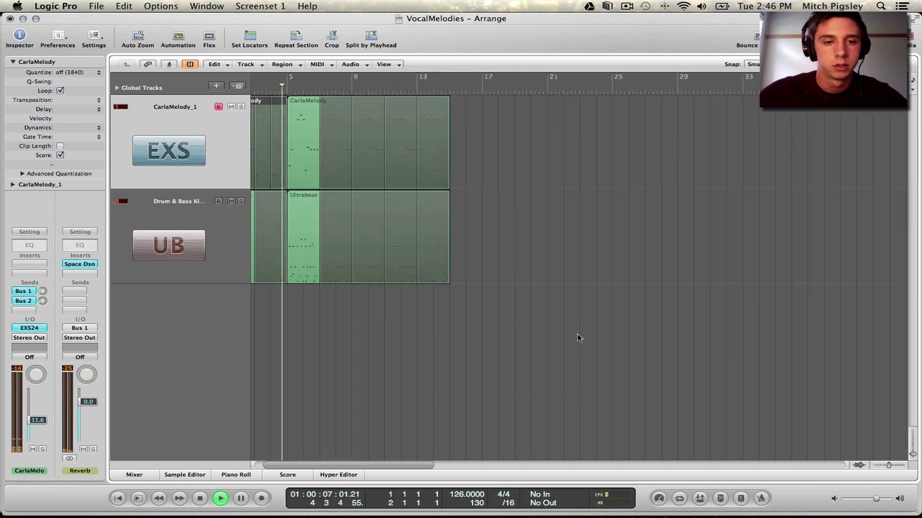
{"action": "key", "text": "ctrl+Right"}
{"action": "key", "text": "ctrl+Right"}
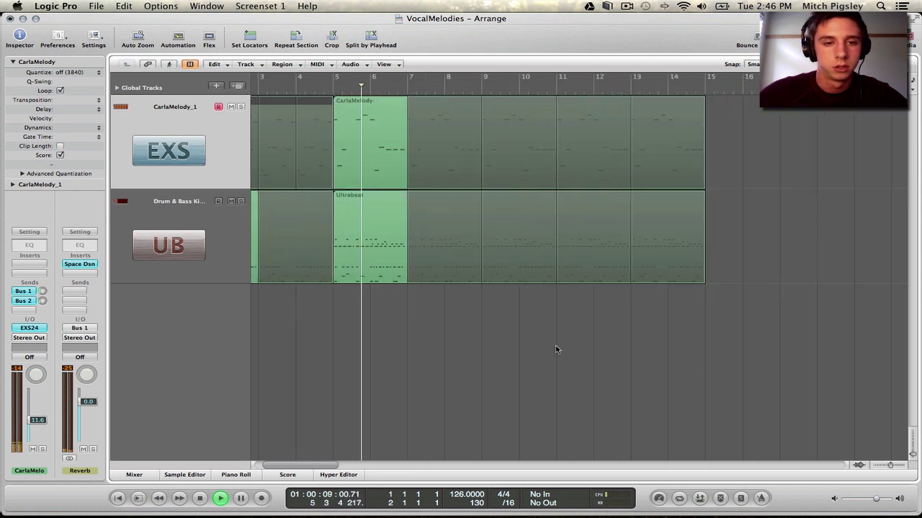
{"action": "scroll", "coordinate": [555, 350], "scroll_direction": "left", "scroll_amount": 2}
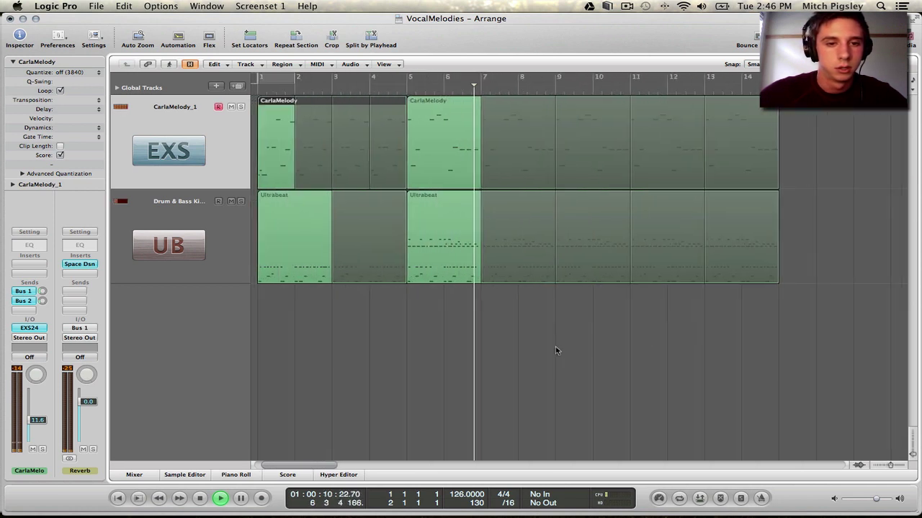
{"action": "key", "text": "space"}
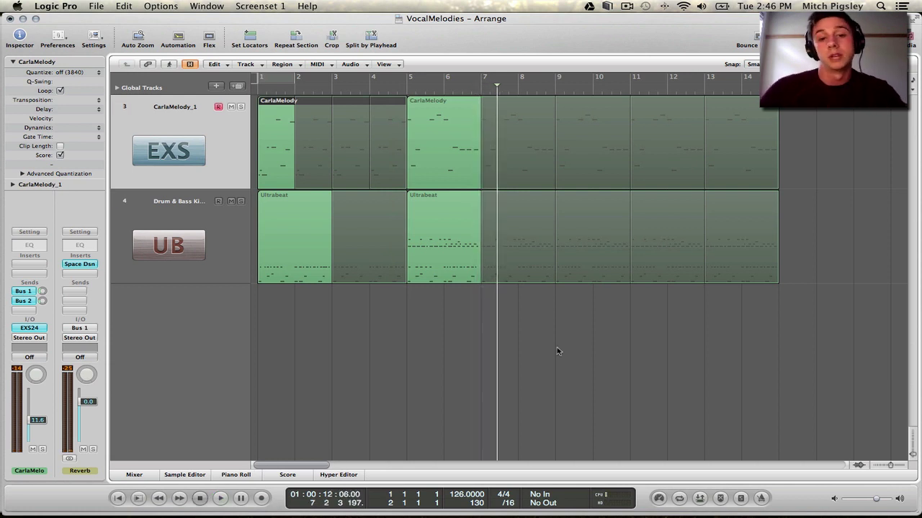
{"action": "left_click", "coordinate": [556, 350]}
{"action": "left_click_drag", "start_coordinate": [844, 152], "coordinate": [336, 145]}
{"action": "left_click", "coordinate": [302, 389]}
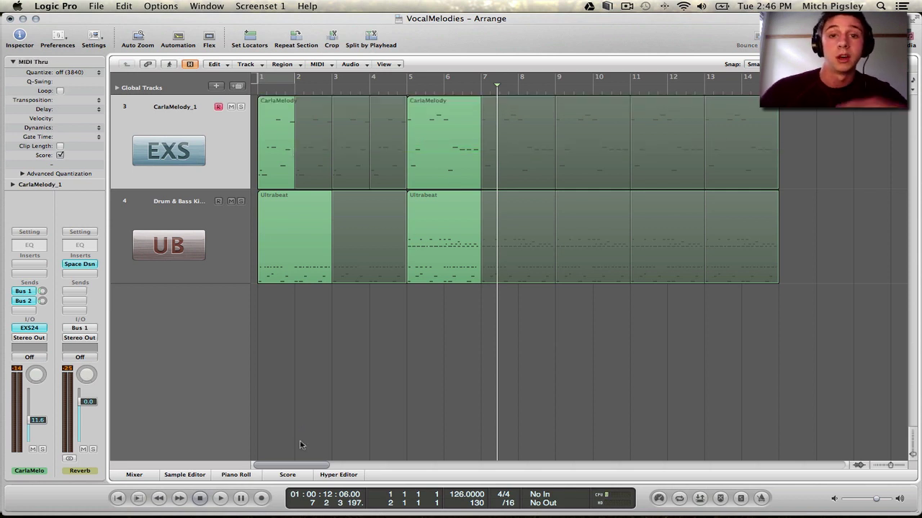